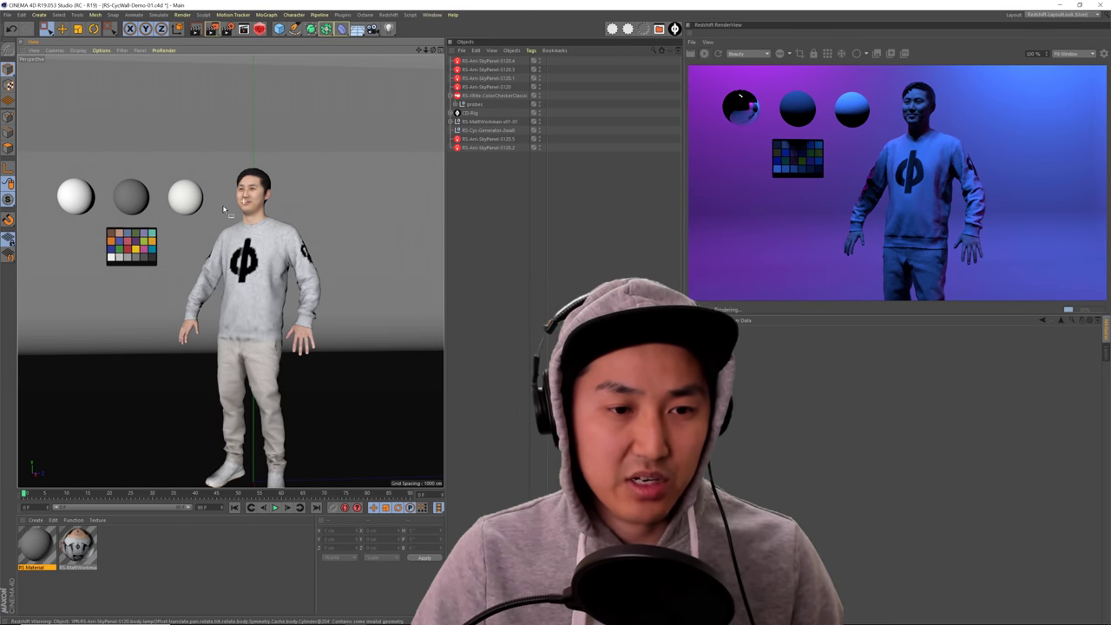
# Step: Examine the whole cyc wall studio set, including the figure, overhead lights and lamp on its rolling stand
pyautogui.keyDown('alt'); pyautogui.moveTo(281, 281); pyautogui.dragTo(165, 281, button='right'); pyautogui.keyUp('alt')
pyautogui.keyDown('alt'); pyautogui.moveTo(295, 276); pyautogui.dragTo(251, 294, button='middle'); pyautogui.keyUp('alt')
pyautogui.keyDown('alt'); pyautogui.moveTo(252, 296); pyautogui.dragTo(213, 300); pyautogui.keyUp('alt')
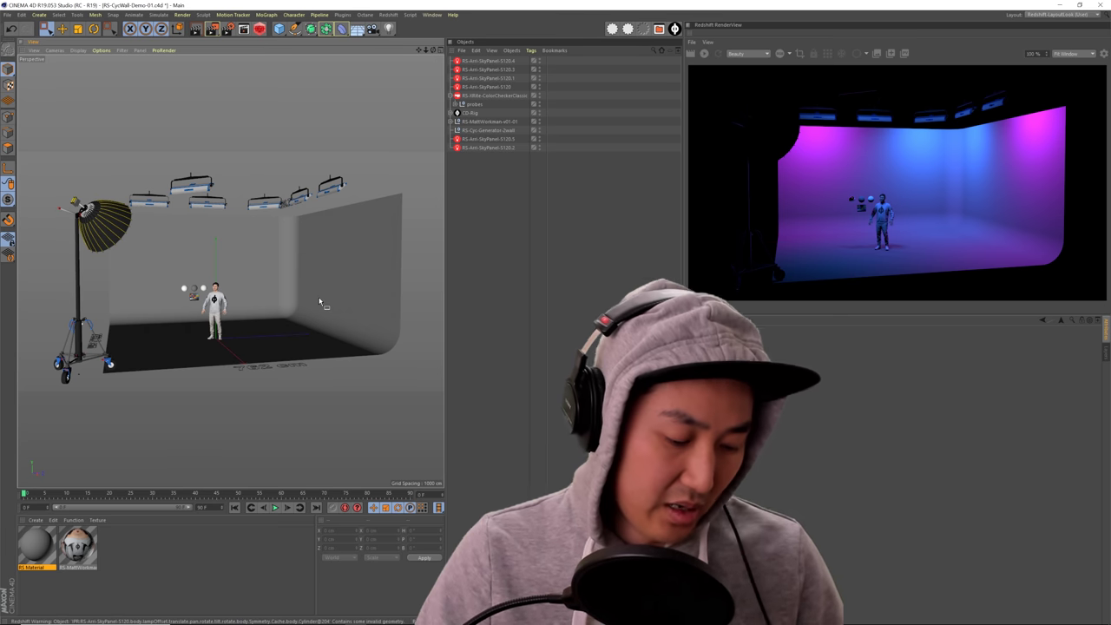
pyautogui.middleClick(345, 302)
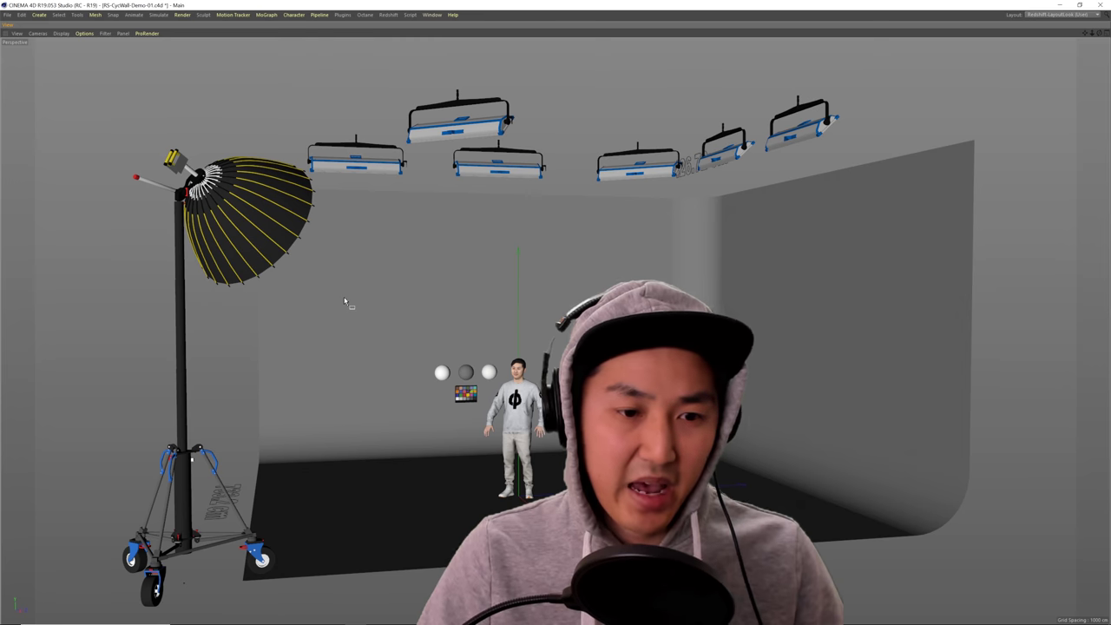
pyautogui.keyDown('alt'); pyautogui.moveTo(501, 411); pyautogui.dragTo(469, 406); pyautogui.keyUp('alt')
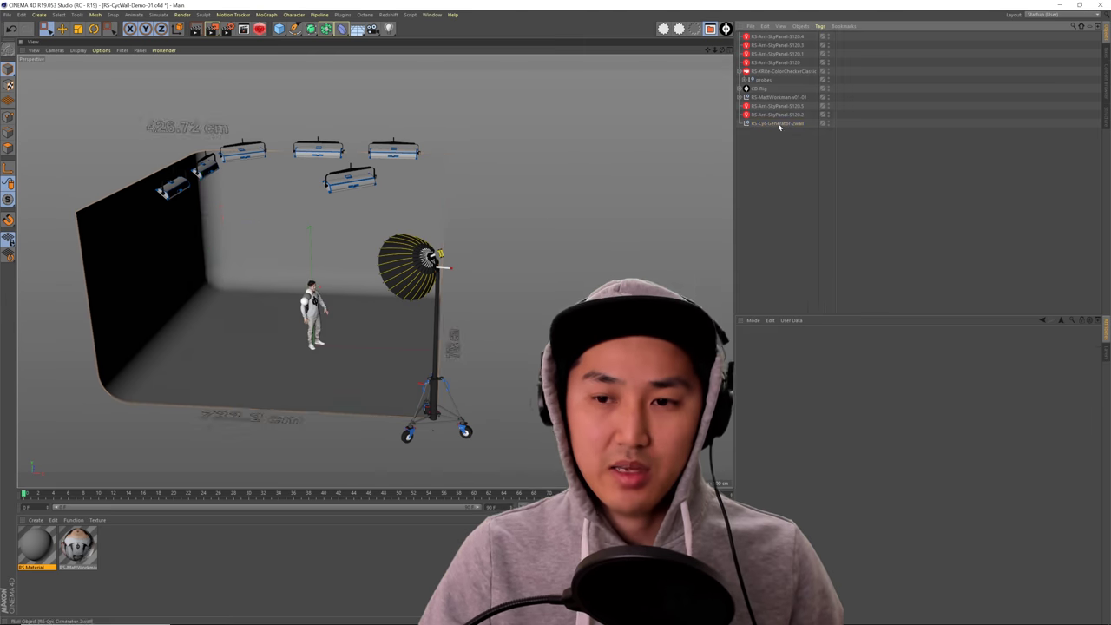
# Step: Select the two-wall cyc generator and set its width to 914.4 cm and its depth to 1219.2 cm
pyautogui.click(411, 286)
pyautogui.keyDown('alt'); pyautogui.moveTo(410, 285); pyautogui.dragTo(373, 286); pyautogui.keyUp('alt')
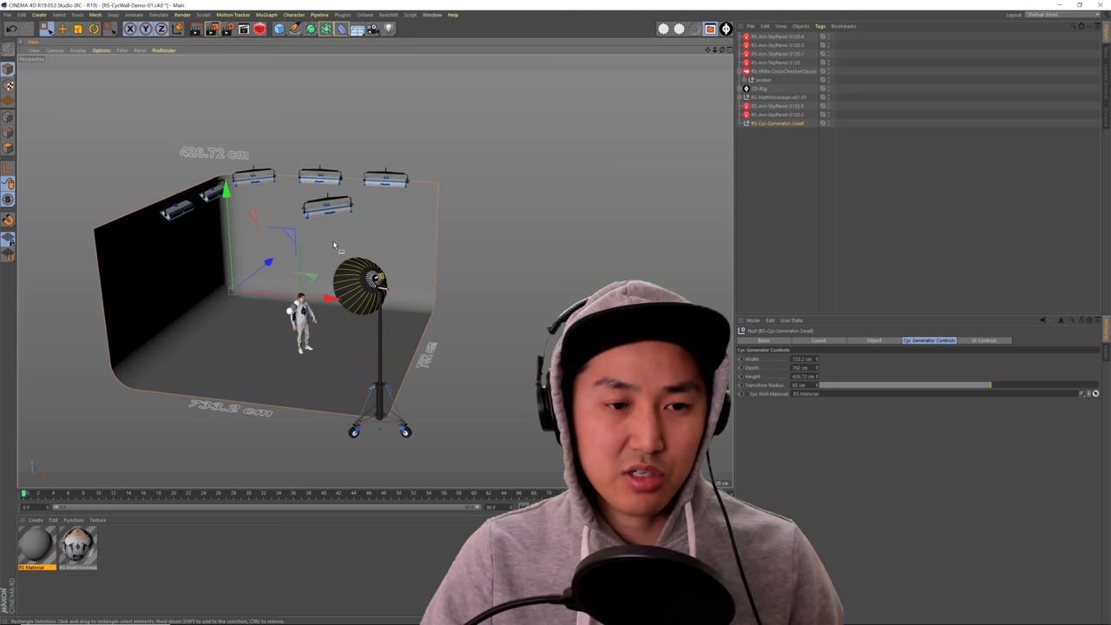
pyautogui.keyDown('alt'); pyautogui.moveTo(192, 248); pyautogui.dragTo(199, 221, button='middle'); pyautogui.keyUp('alt')
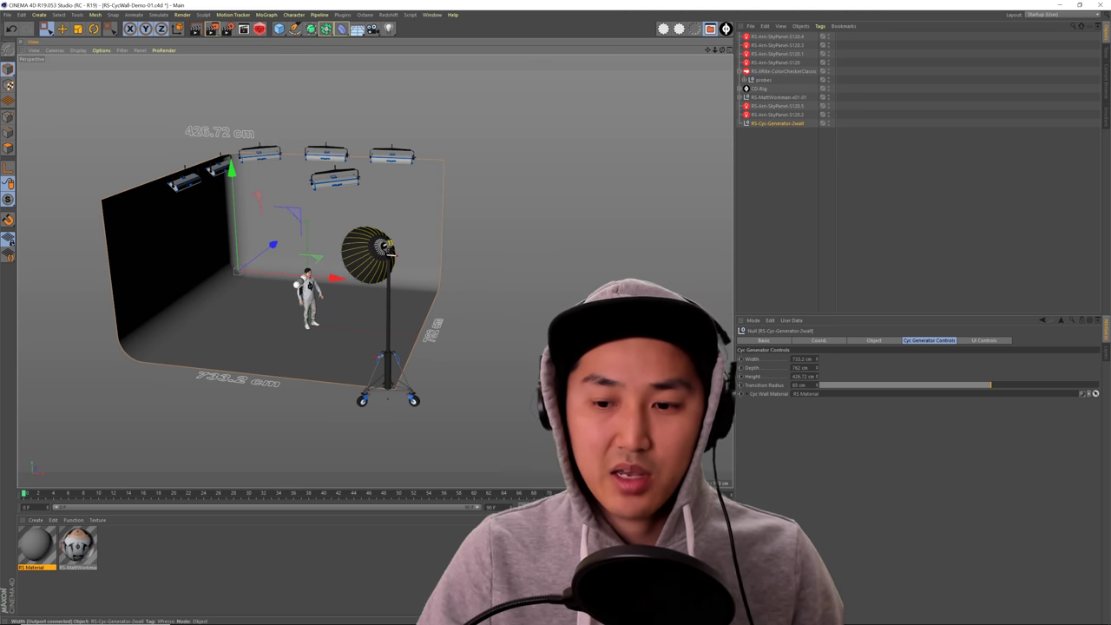
pyautogui.moveTo(817, 361); pyautogui.dragTo(796, 348)
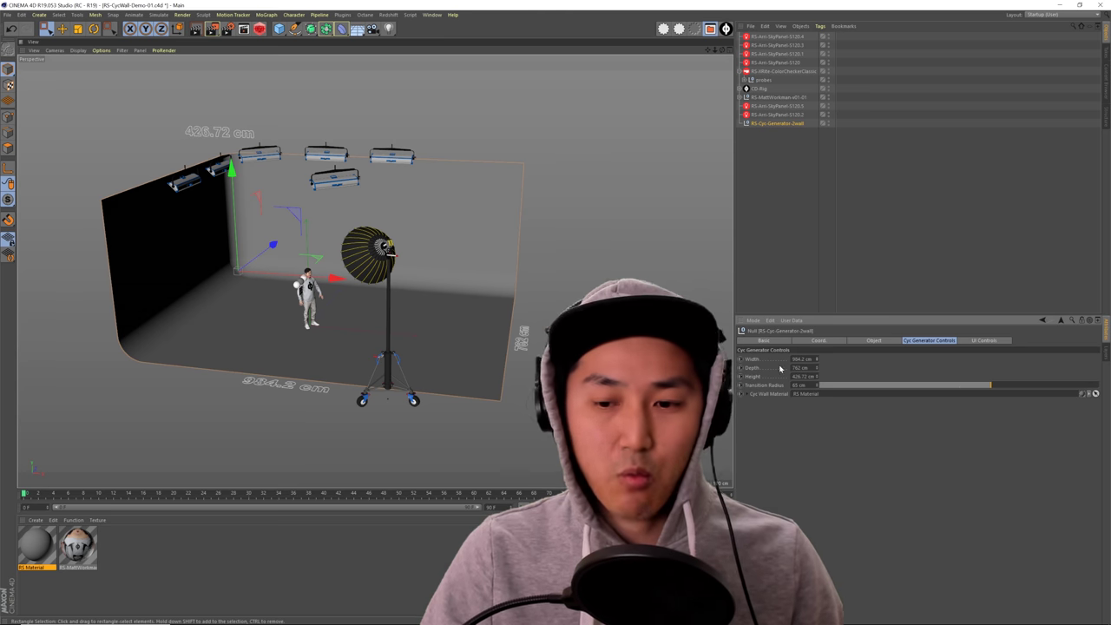
pyautogui.moveTo(817, 371); pyautogui.dragTo(814, 366)
pyautogui.keyDown('alt'); pyautogui.moveTo(467, 357); pyautogui.dragTo(438, 338); pyautogui.keyUp('alt')
pyautogui.click(794, 361)
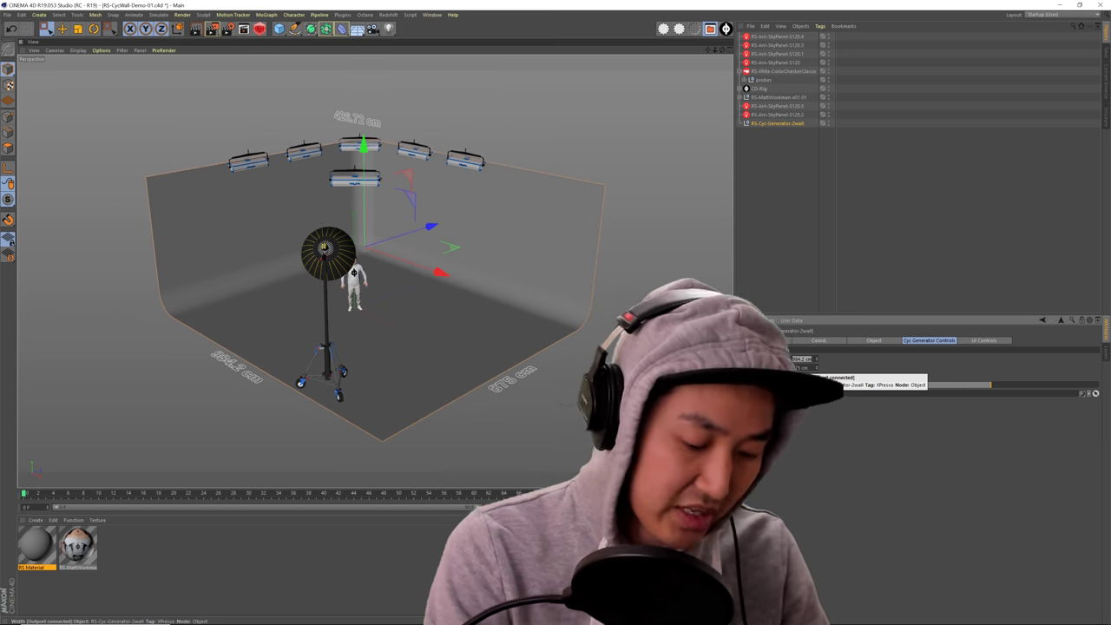
pyautogui.write('914.4')
pyautogui.press('Return')
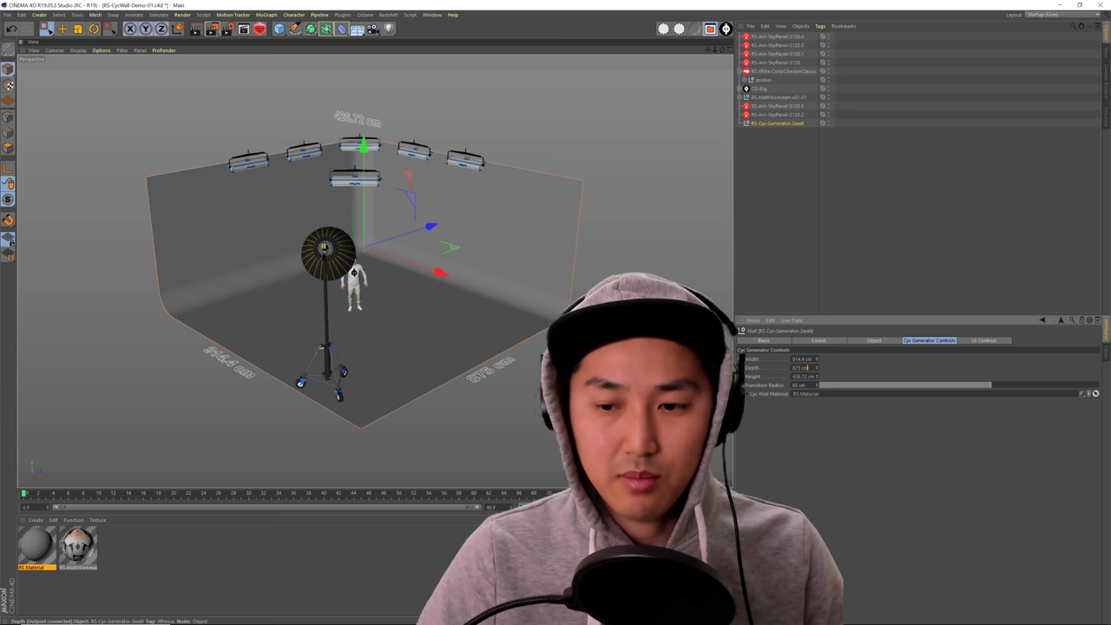
pyautogui.write('1219.2')
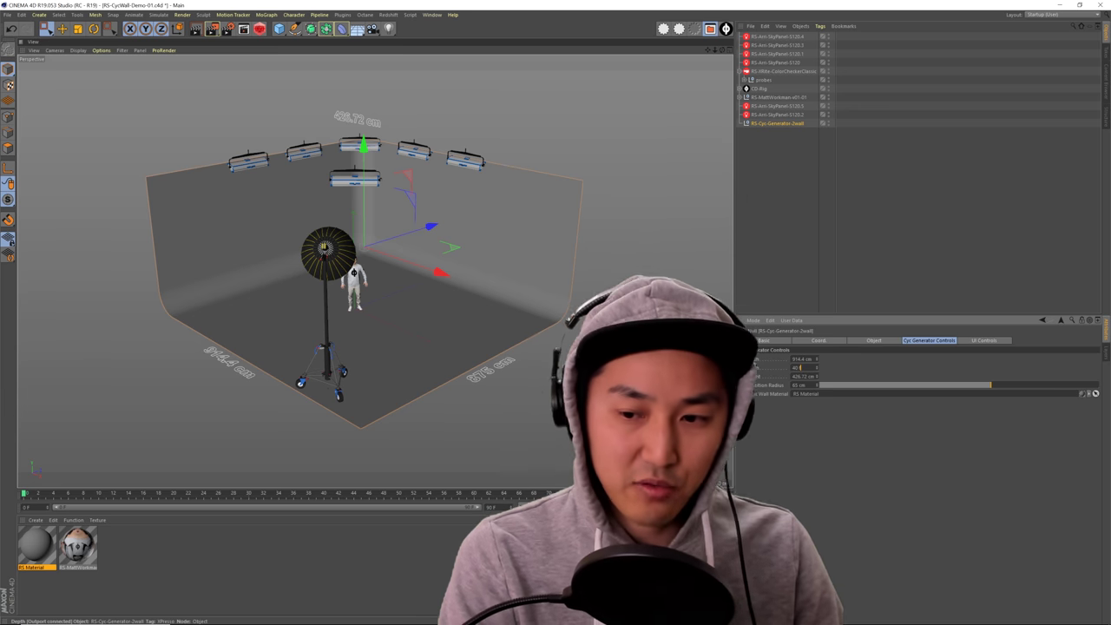
pyautogui.press('Return')
# Step: Set the cyc wall's height to 14 ft and raise its transition radius to 100 cm
pyautogui.keyDown('alt'); pyautogui.moveTo(411, 326); pyautogui.dragTo(461, 300, button='middle'); pyautogui.keyUp('alt')
pyautogui.moveTo(461, 299)
pyautogui.keyDown('alt'); pyautogui.mouseDown()
pyautogui.moveTo(392, 298)
pyautogui.moveTo(560, 297)
pyautogui.moveTo(440, 313)
pyautogui.moveTo(473, 308)
pyautogui.mouseUp(); pyautogui.keyUp('alt')
pyautogui.moveTo(817, 376)
pyautogui.mouseDown()
pyautogui.moveTo(817, 279)
pyautogui.moveTo(817, 427)
pyautogui.moveTo(817, 348)
pyautogui.moveTo(815, 375)
pyautogui.mouseUp()
pyautogui.write('14ft')
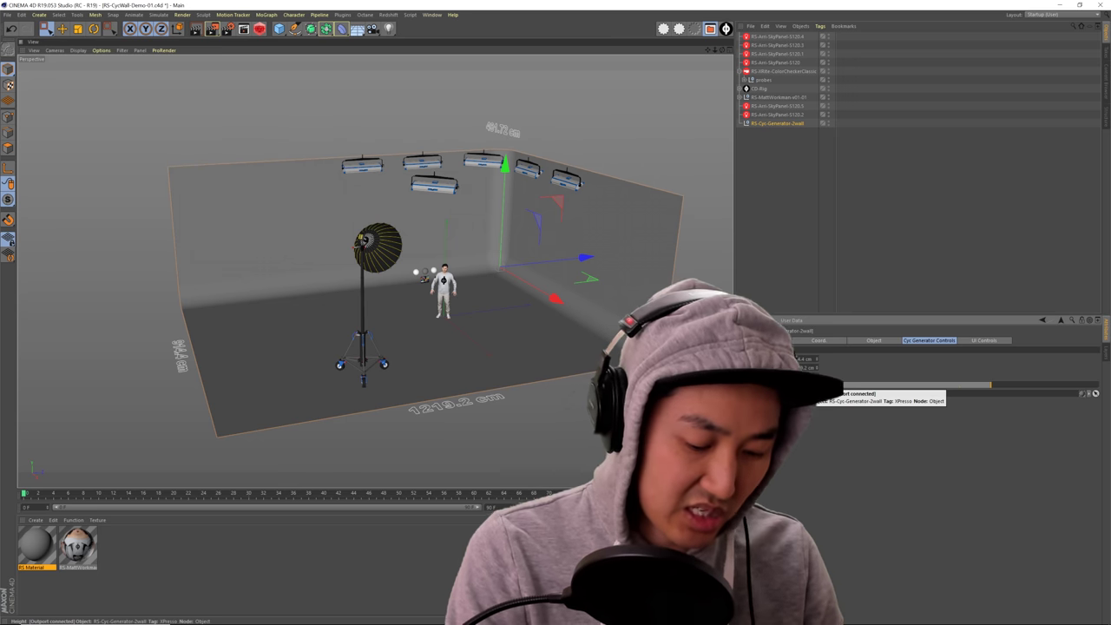
pyautogui.press('Return')
pyautogui.keyDown('alt'); pyautogui.moveTo(564, 348); pyautogui.dragTo(572, 303); pyautogui.keyUp('alt')
pyautogui.keyDown('alt'); pyautogui.moveTo(573, 303); pyautogui.dragTo(553, 291, button='middle'); pyautogui.keyUp('alt')
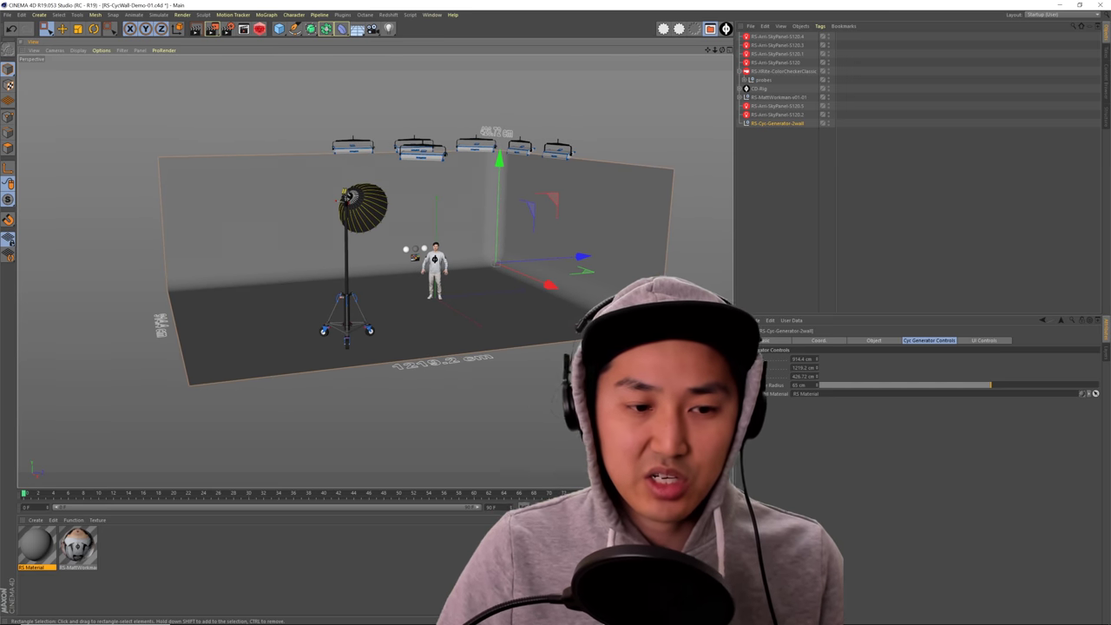
pyautogui.moveTo(986, 385); pyautogui.dragTo(1095, 387)
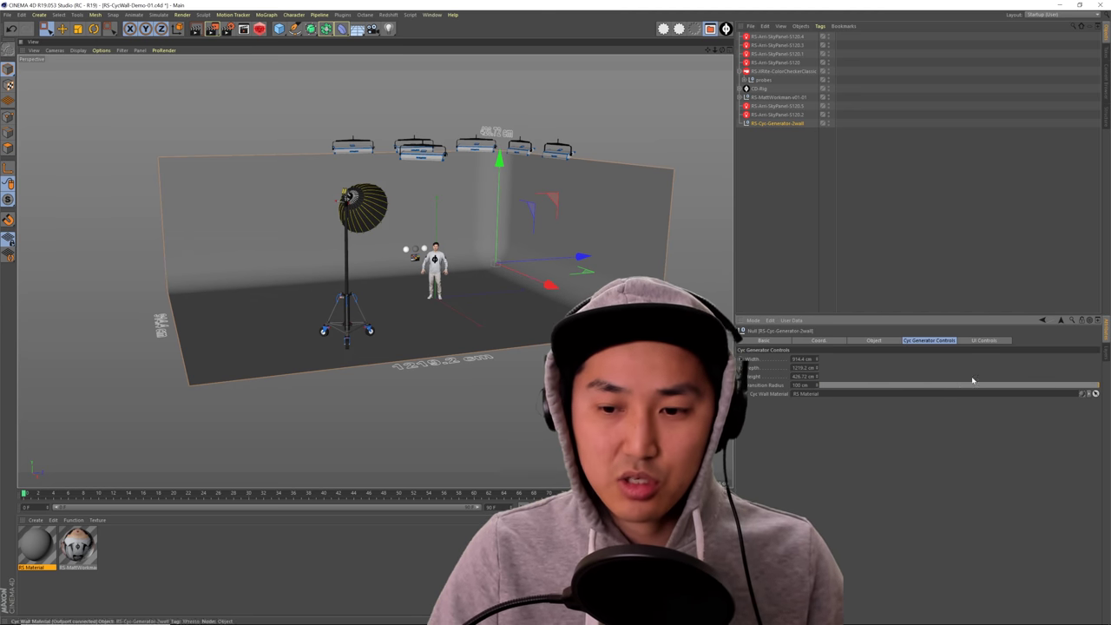
# Step: Create a new standard Redshift material for the cyc wall
pyautogui.keyDown('alt'); pyautogui.moveTo(415, 316); pyautogui.dragTo(468, 348); pyautogui.keyUp('alt')
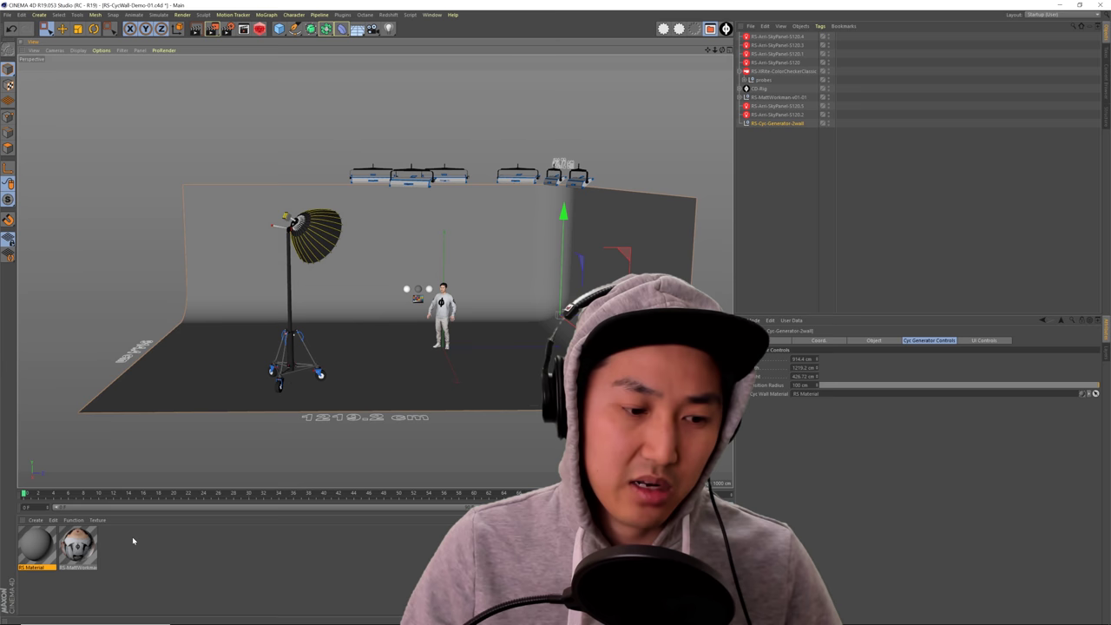
pyautogui.click(36, 520)
pyautogui.moveTo(52, 562)
pyautogui.moveTo(141, 561)
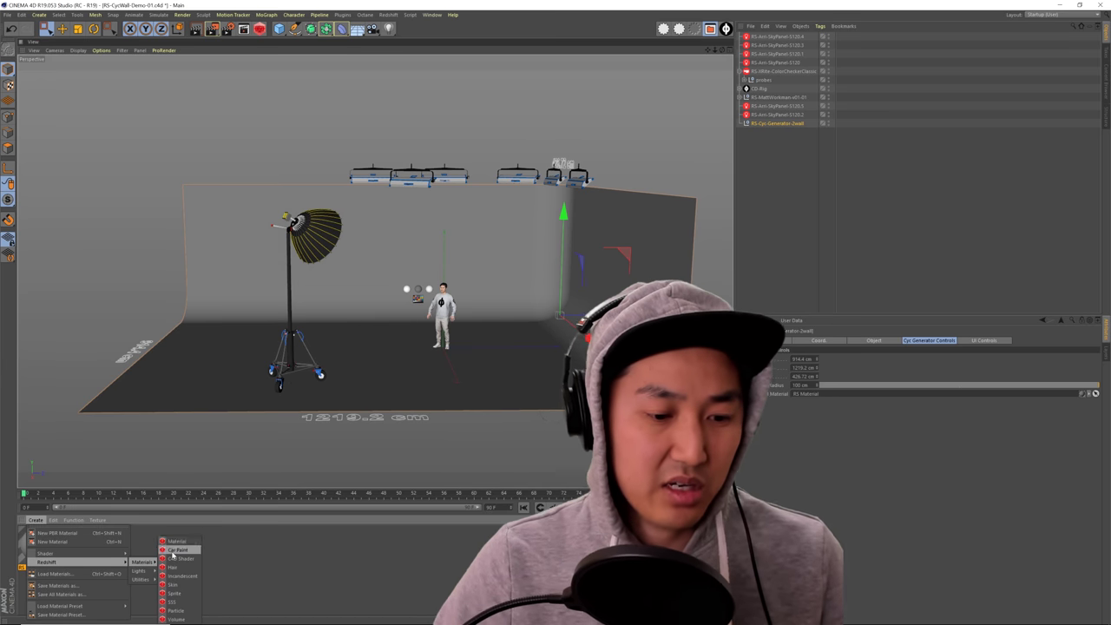
pyautogui.click(175, 542)
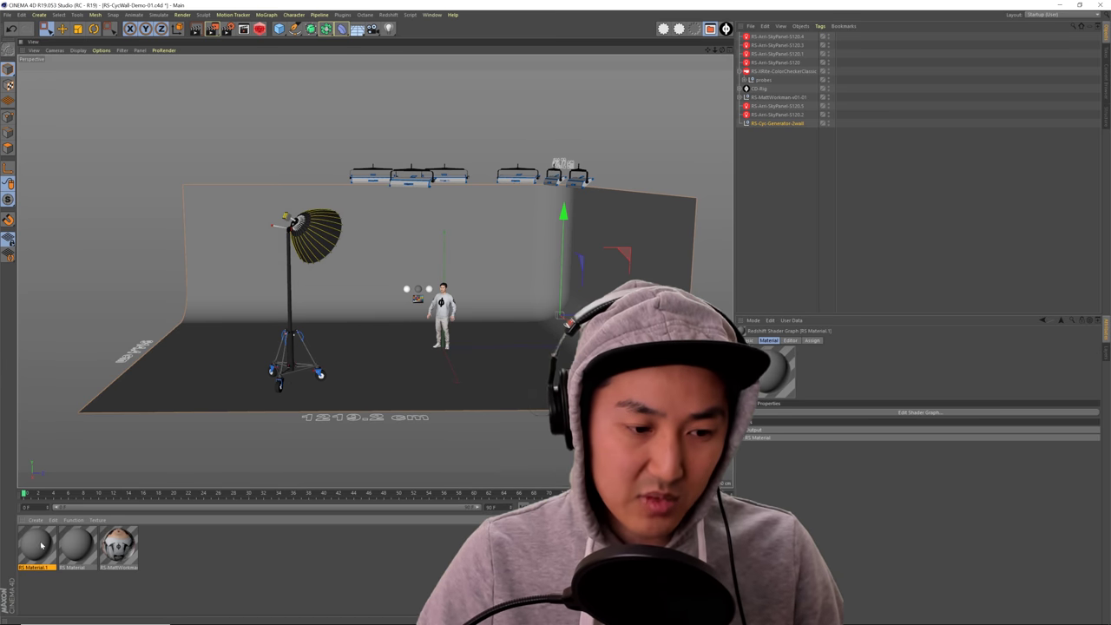
# Step: Give the new material a bright green diffuse color and a reflection weight of about 0.23 in its shader graph
pyautogui.doubleClick(36, 545)
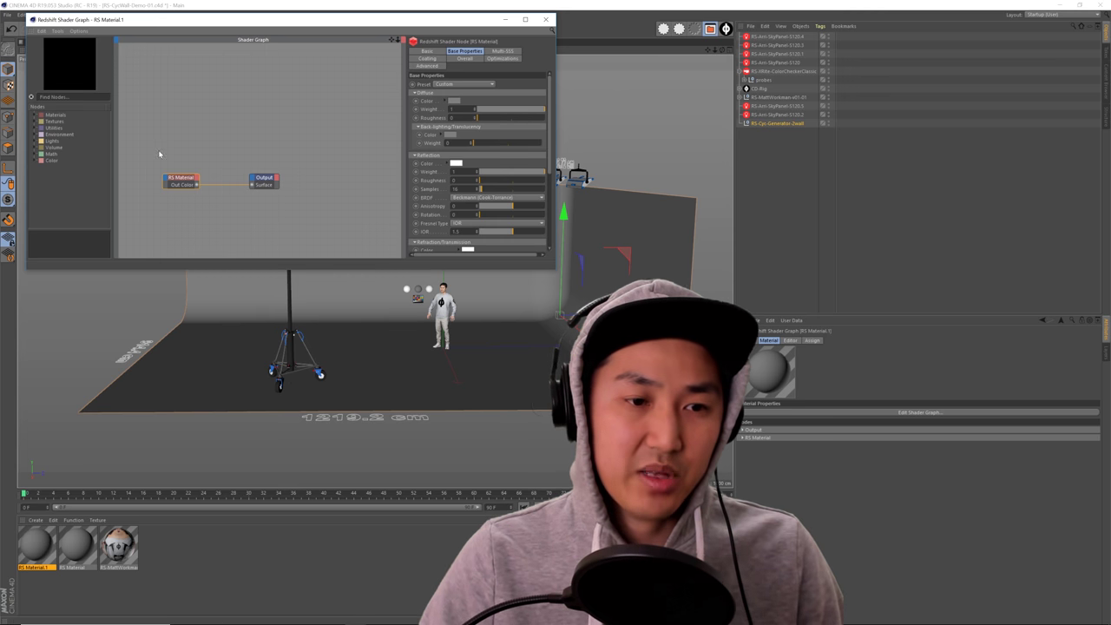
pyautogui.moveTo(163, 147); pyautogui.dragTo(196, 197)
pyautogui.click(454, 100)
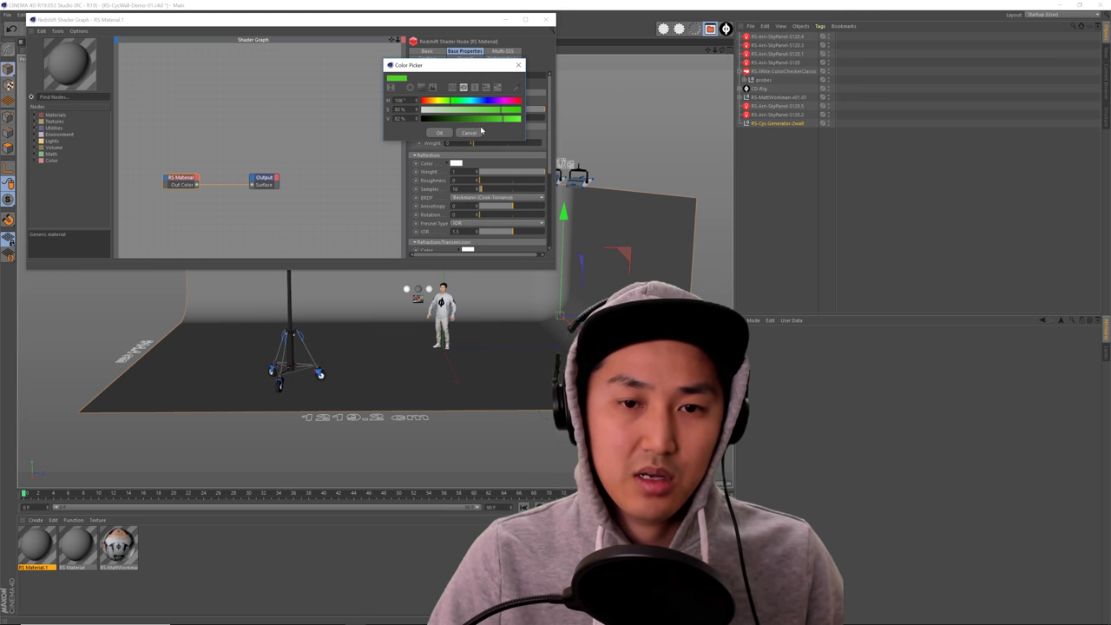
pyautogui.click(495, 171)
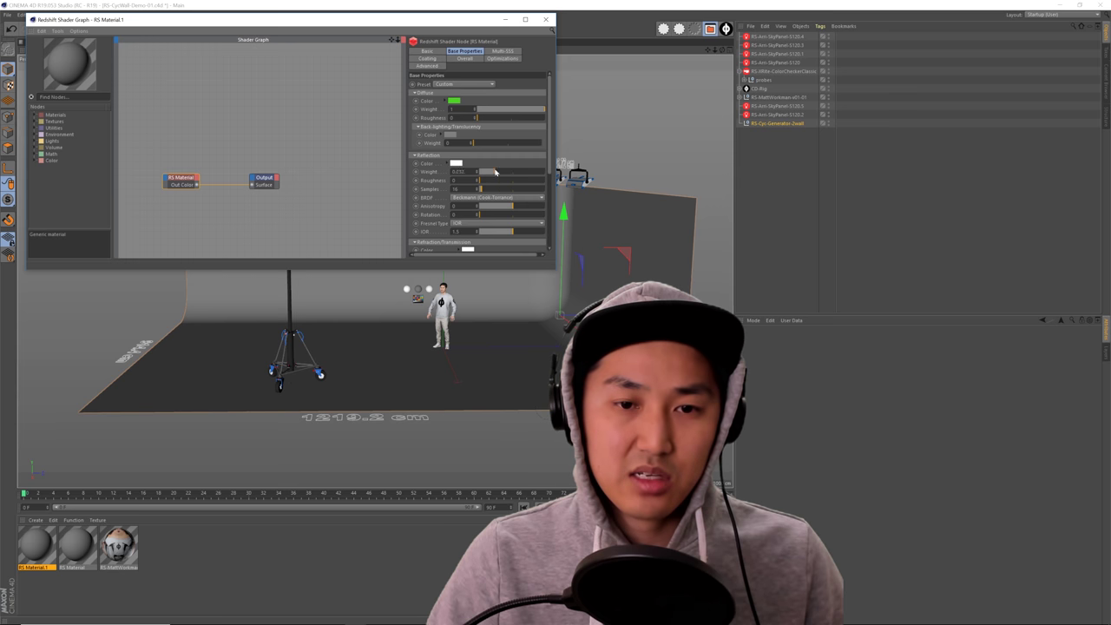
pyautogui.click(546, 21)
# Step: Assign the green RS Material.1 as the cyc generator's wall material
pyautogui.click(764, 124)
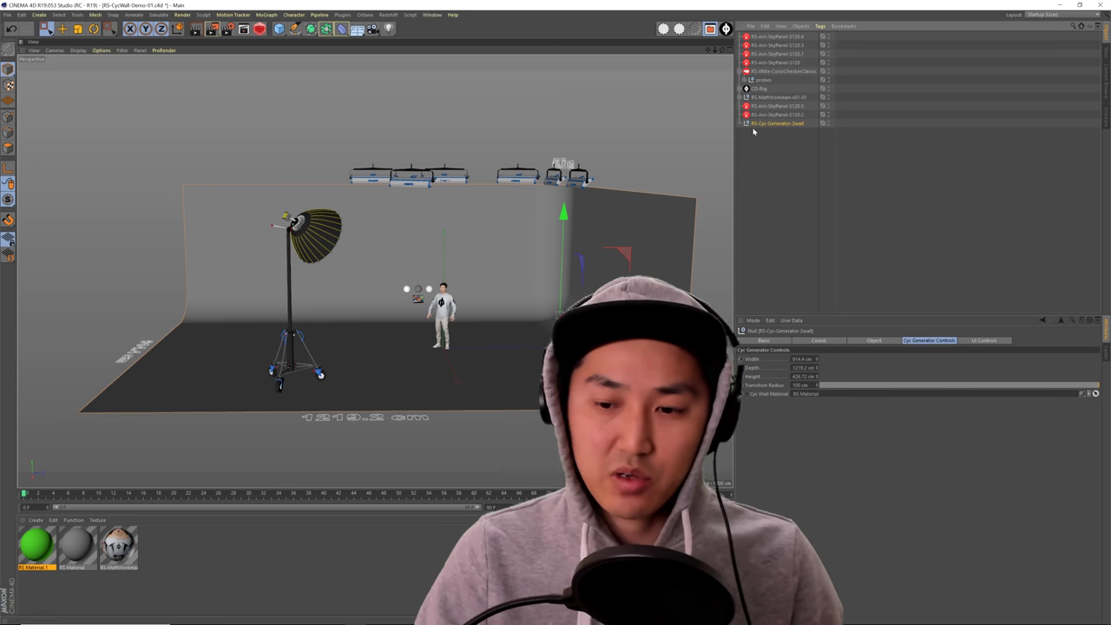
pyautogui.moveTo(45, 549); pyautogui.dragTo(57, 534)
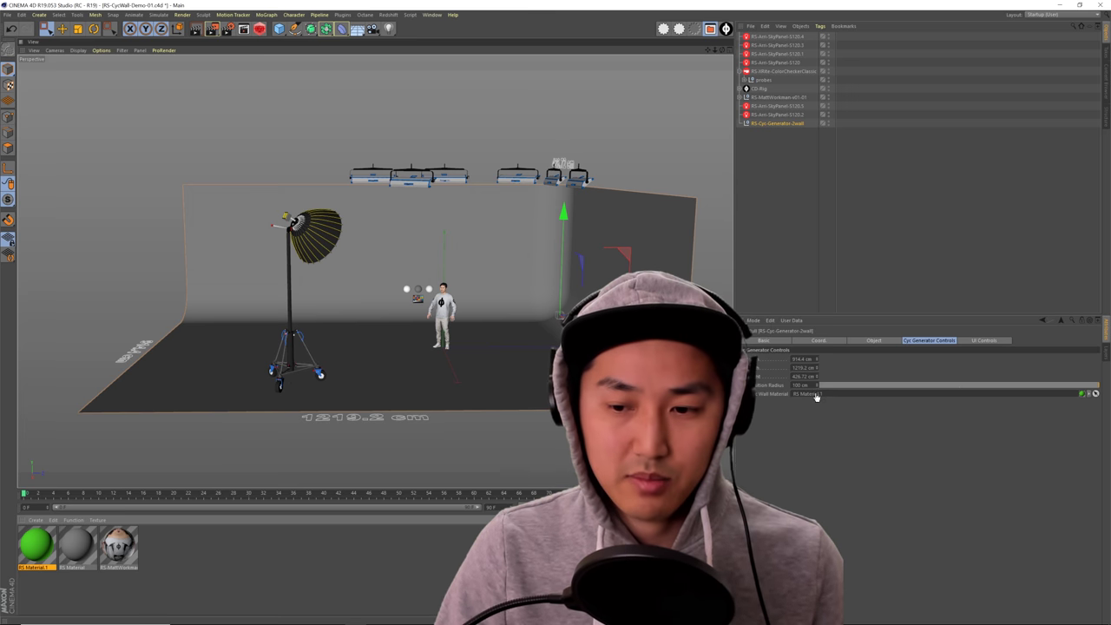
pyautogui.click(772, 261)
# Step: Switch the workspace to the Redshift look layout with the render view
pyautogui.moveTo(469, 324)
pyautogui.keyDown('alt'); pyautogui.mouseDown()
pyautogui.moveTo(457, 340)
pyautogui.moveTo(466, 329)
pyautogui.mouseUp(); pyautogui.keyUp('alt')
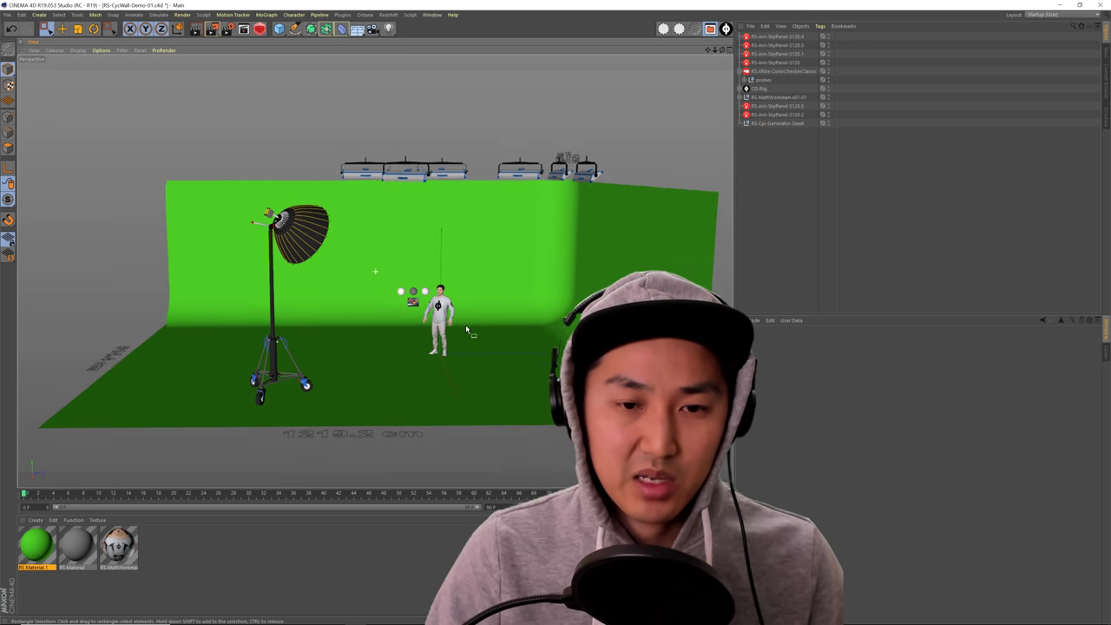
pyautogui.keyDown('alt'); pyautogui.moveTo(466, 329); pyautogui.dragTo(464, 318, button='middle'); pyautogui.keyUp('alt')
pyautogui.keyDown('alt'); pyautogui.moveTo(457, 316); pyautogui.dragTo(374, 305); pyautogui.keyUp('alt')
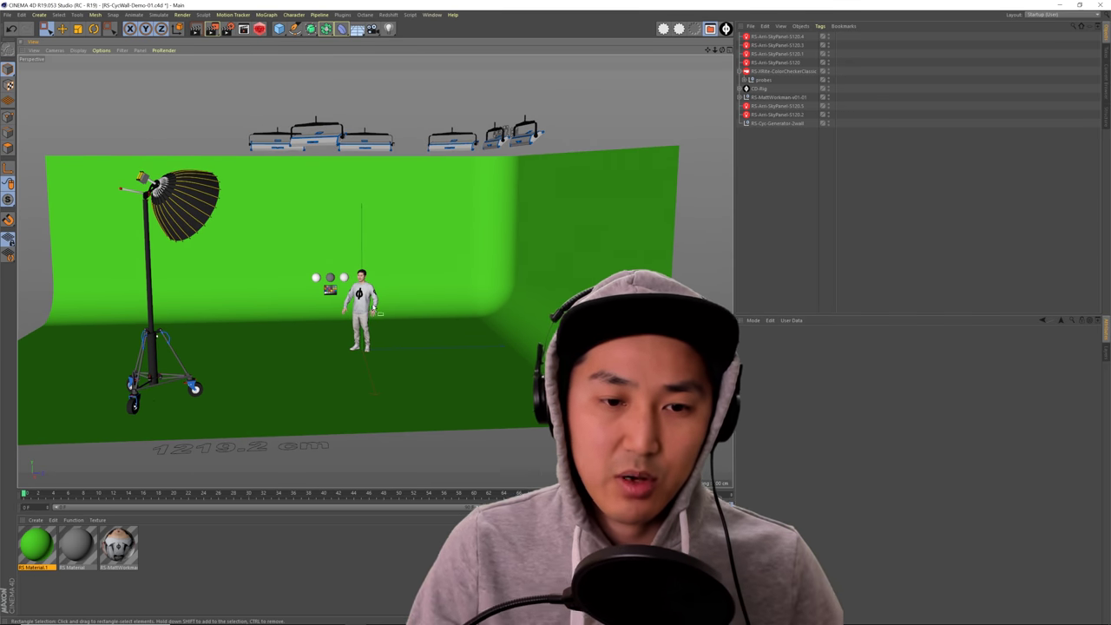
pyautogui.click(1042, 14)
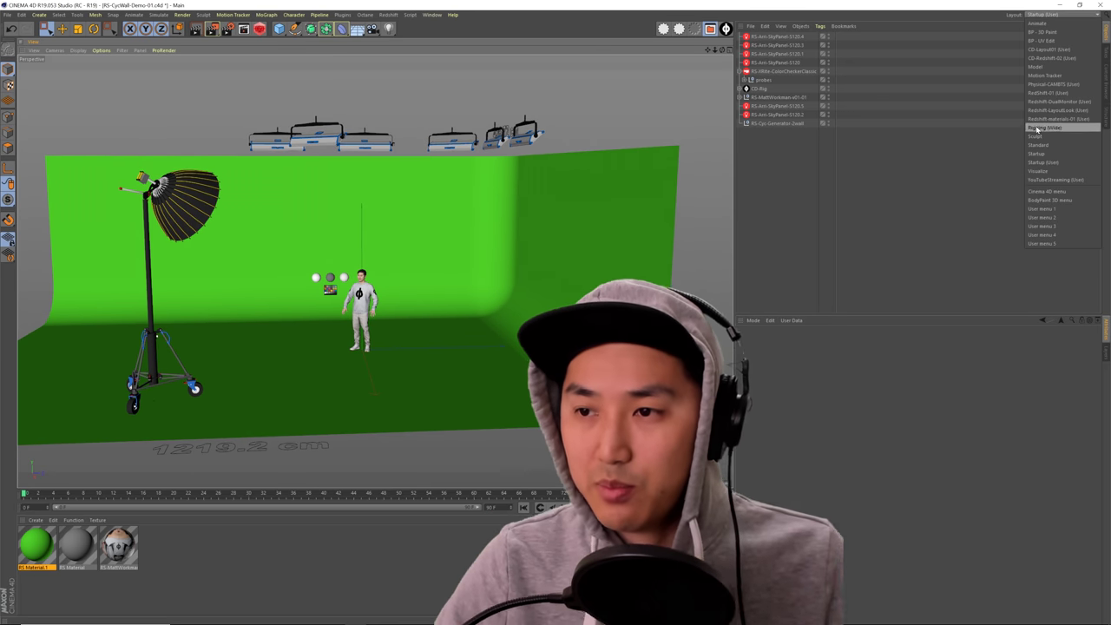
pyautogui.click(1064, 110)
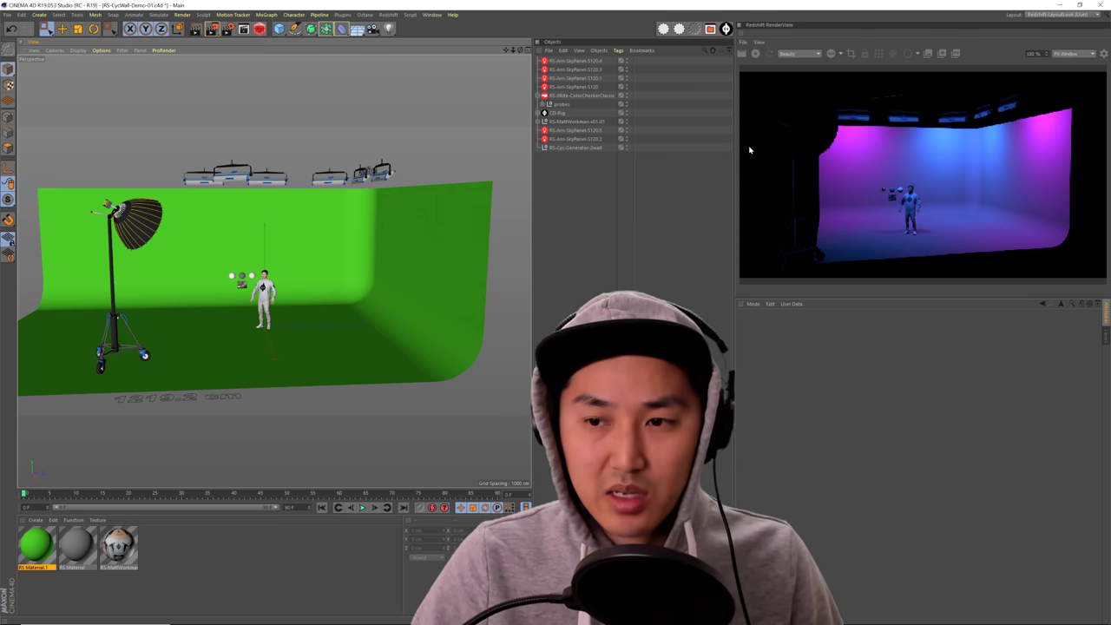
# Step: Reassign the grey RS Material as the cyc generator's wall material
pyautogui.click(573, 147)
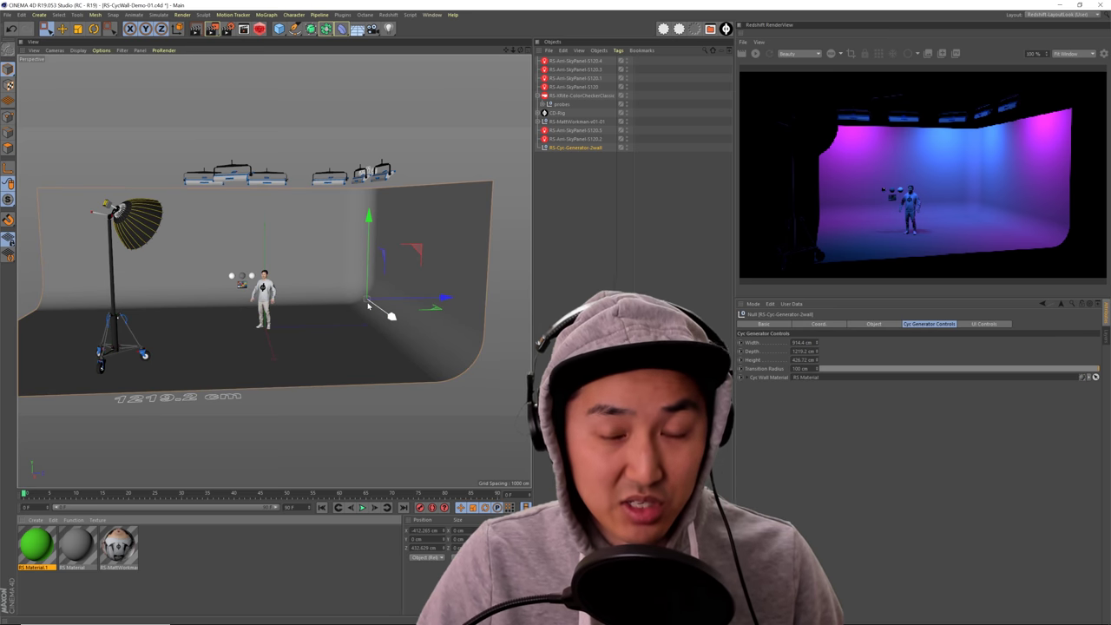
pyautogui.click(584, 172)
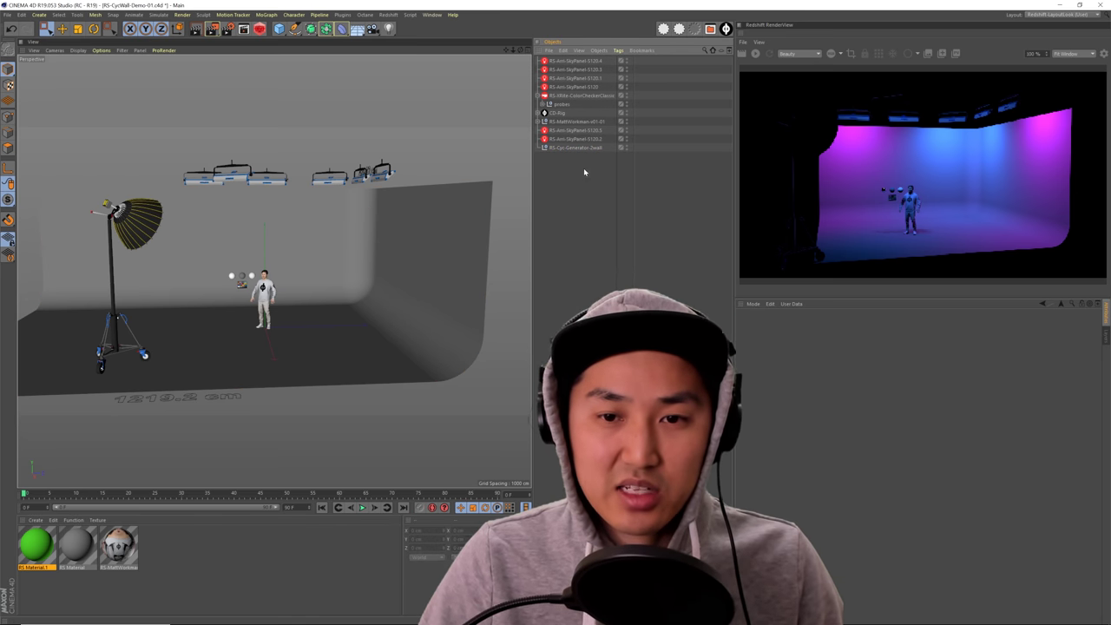
# Step: Turn off all six overhead SkyPanel S120 lights
pyautogui.moveTo(589, 133); pyautogui.dragTo(584, 129)
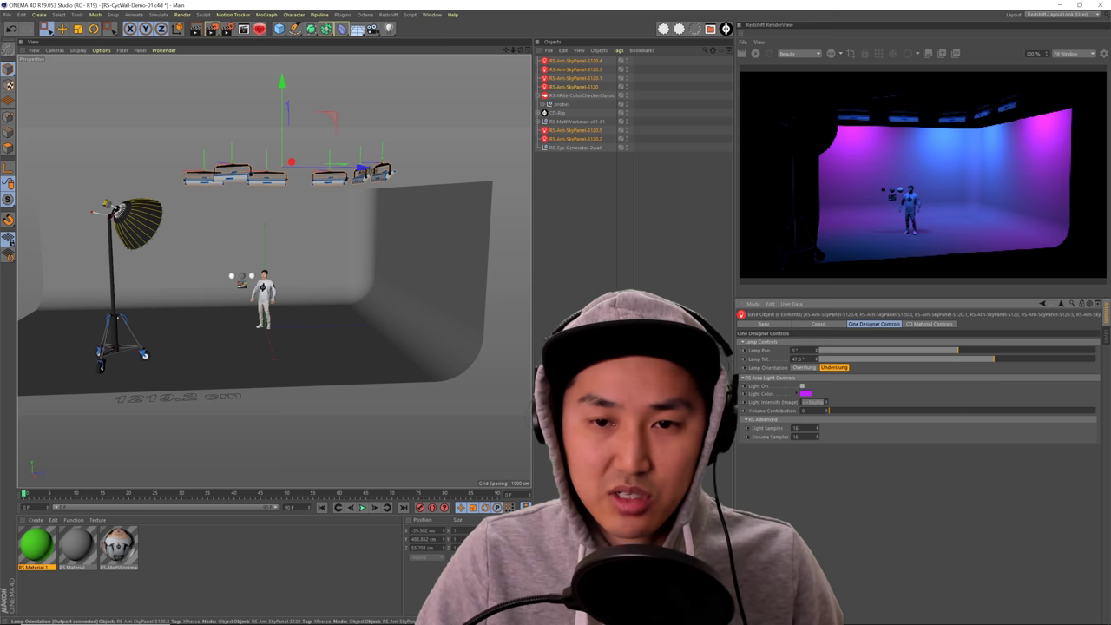
pyautogui.click(600, 154)
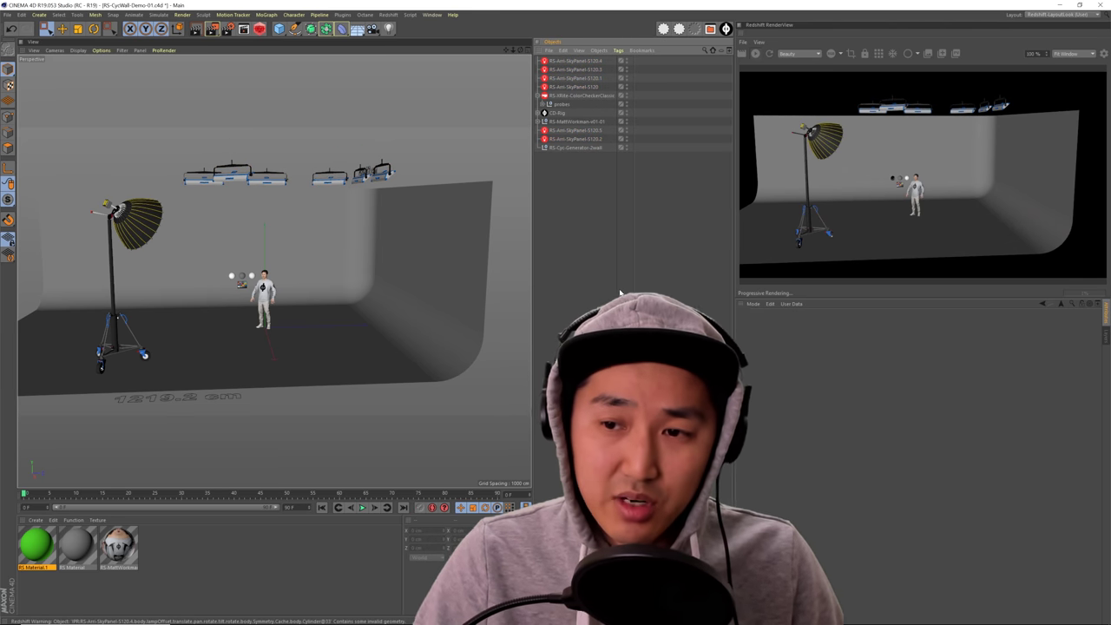
pyautogui.keyDown('alt'); pyautogui.moveTo(312, 304); pyautogui.dragTo(437, 253); pyautogui.keyUp('alt')
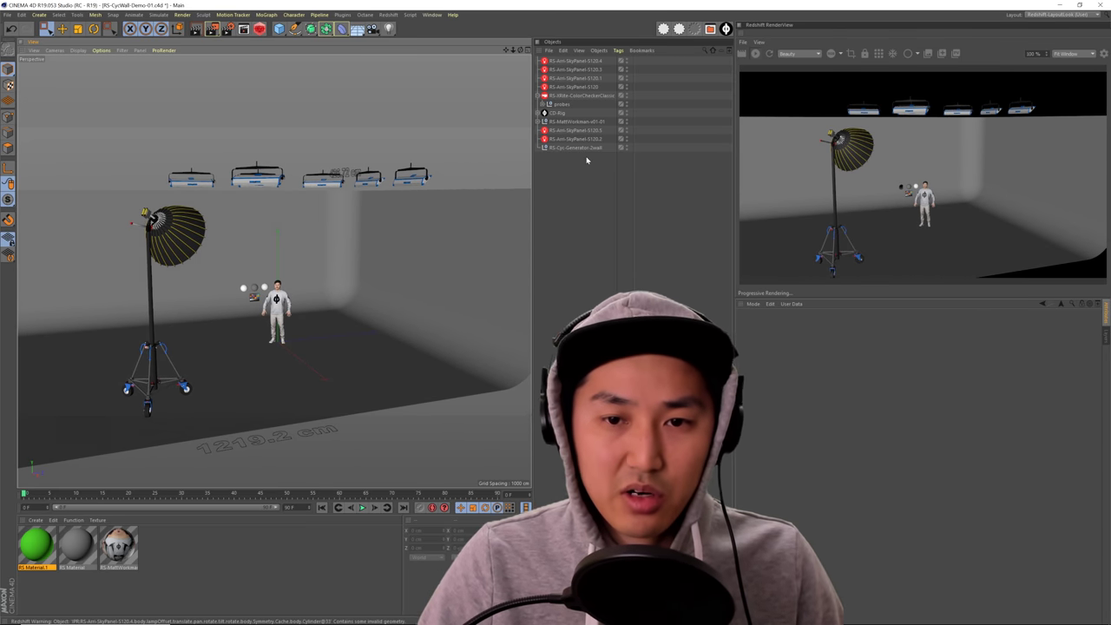
# Step: Turn on the Briese Focus 140 lamp inside the CD-Rig group
pyautogui.click(543, 113)
pyautogui.click(576, 130)
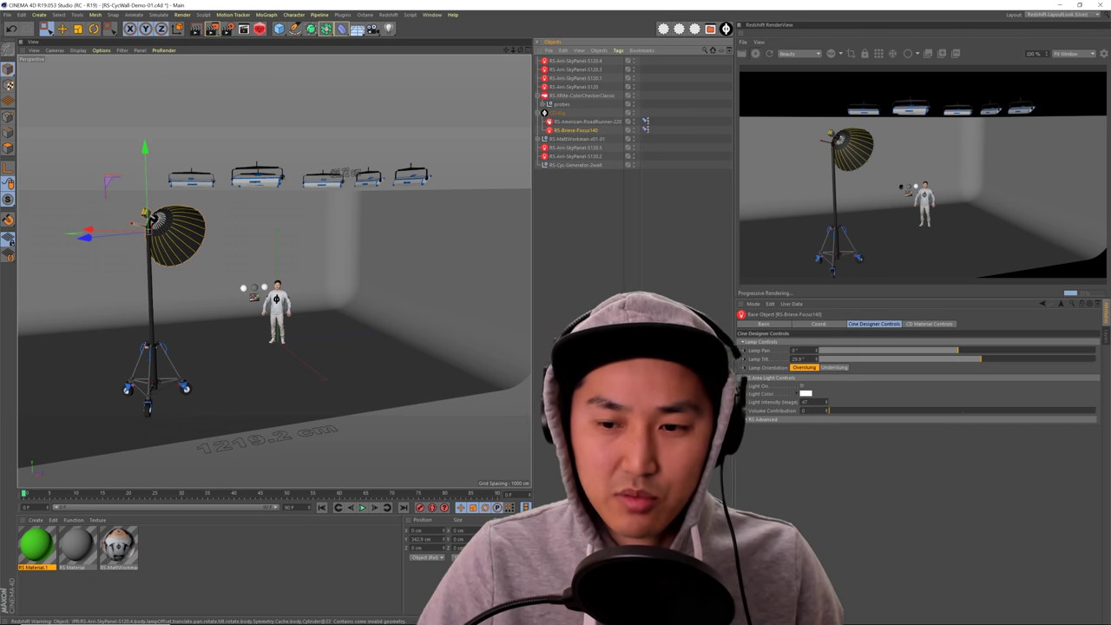
pyautogui.click(802, 387)
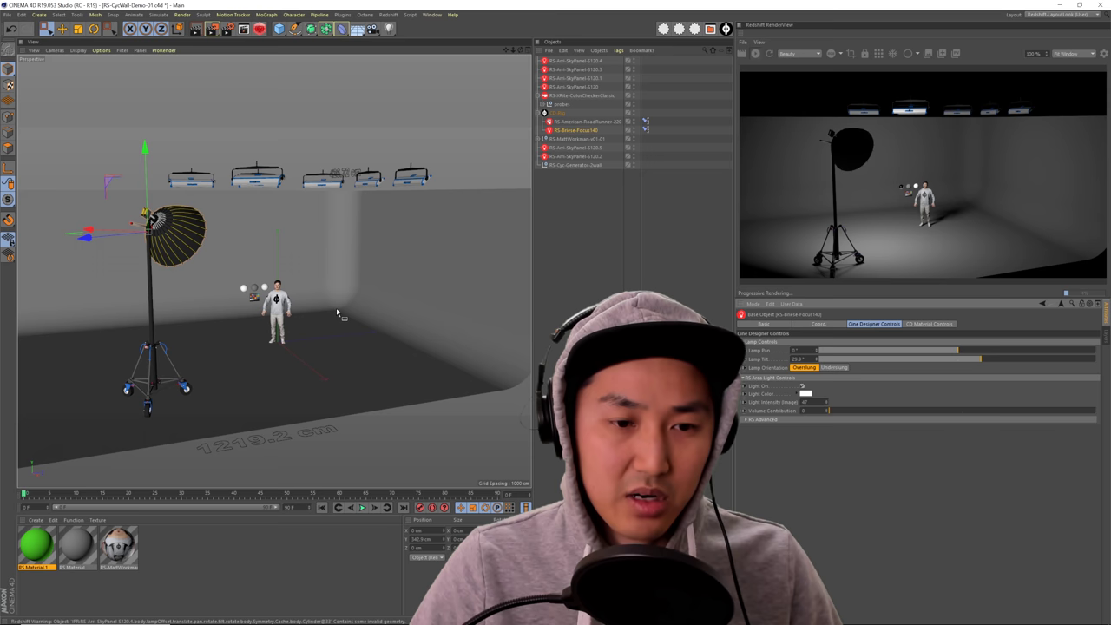
# Step: Examine how the Briese lamp alone lights the figure, probes and cyc wall, both close up and across the whole set
pyautogui.keyDown('alt'); pyautogui.moveTo(278, 309); pyautogui.dragTo(477, 291, button='right'); pyautogui.keyUp('alt')
pyautogui.keyDown('alt'); pyautogui.moveTo(181, 234); pyautogui.dragTo(272, 272, button='middle'); pyautogui.keyUp('alt')
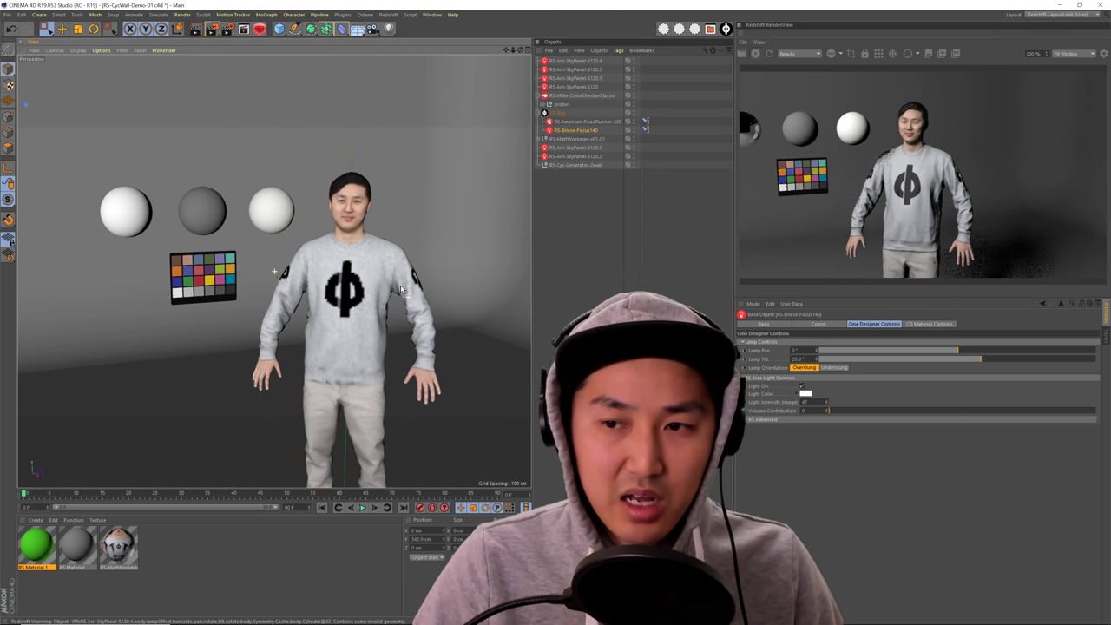
pyautogui.keyDown('alt'); pyautogui.moveTo(273, 273); pyautogui.dragTo(381, 285); pyautogui.keyUp('alt')
pyautogui.scroll(3, 331, 283)
pyautogui.keyDown('alt'); pyautogui.moveTo(379, 286); pyautogui.dragTo(301, 323, button='right'); pyautogui.keyUp('alt')
pyautogui.keyDown('alt'); pyautogui.moveTo(301, 323); pyautogui.dragTo(300, 309); pyautogui.keyUp('alt')
pyautogui.keyDown('alt'); pyautogui.moveTo(299, 318); pyautogui.dragTo(341, 250, button='middle'); pyautogui.keyUp('alt')
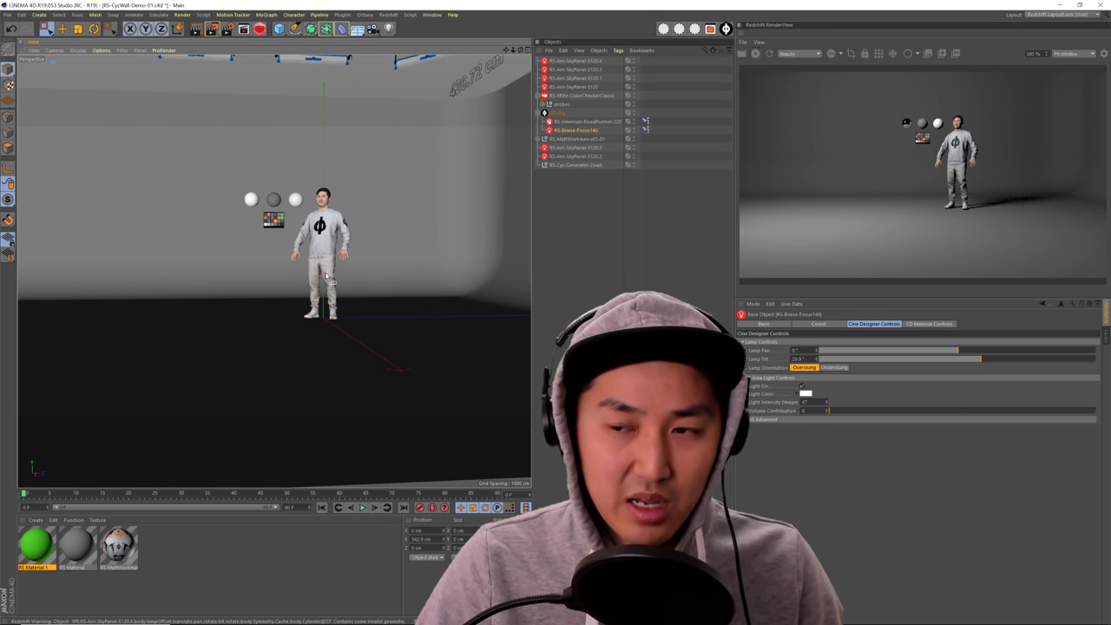
pyautogui.keyDown('alt'); pyautogui.moveTo(325, 270); pyautogui.dragTo(338, 228, button='right'); pyautogui.keyUp('alt')
pyautogui.keyDown('alt'); pyautogui.moveTo(339, 228); pyautogui.dragTo(317, 266); pyautogui.keyUp('alt')
pyautogui.keyDown('alt'); pyautogui.moveTo(318, 266); pyautogui.dragTo(264, 263, button='right'); pyautogui.keyUp('alt')
pyautogui.keyDown('alt'); pyautogui.moveTo(274, 272); pyautogui.dragTo(279, 306, button='middle'); pyautogui.keyUp('alt')
pyautogui.keyDown('alt'); pyautogui.moveTo(280, 307); pyautogui.dragTo(291, 296); pyautogui.keyUp('alt')
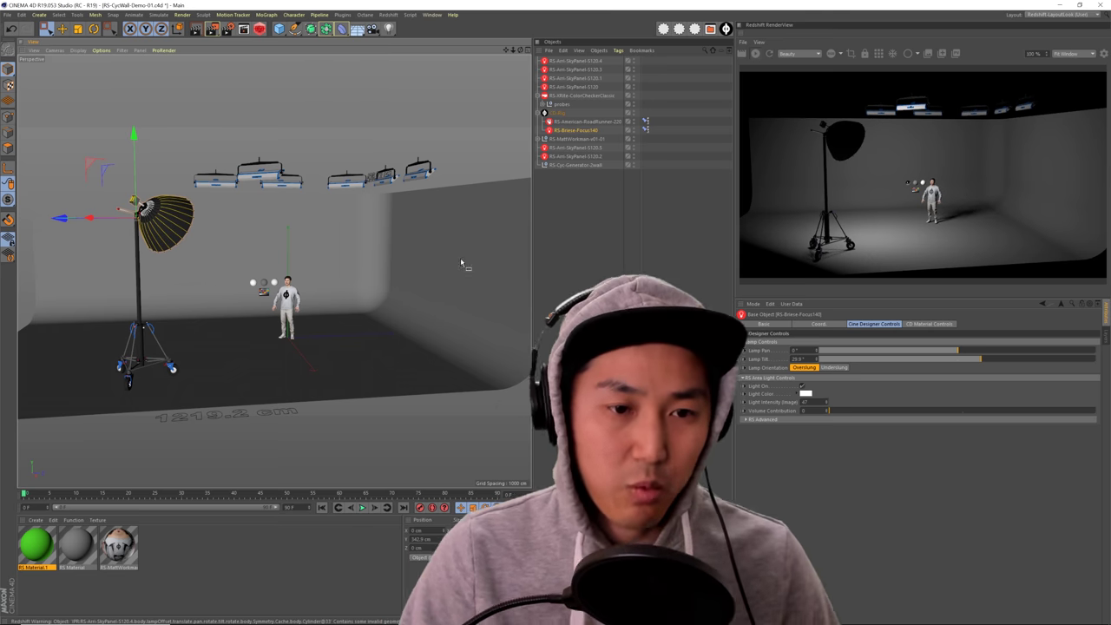
# Step: Turn on all six overhead SkyPanel S120 lights with a white light color and an intensity of 300
pyautogui.click(594, 224)
pyautogui.moveTo(610, 158); pyautogui.dragTo(596, 143)
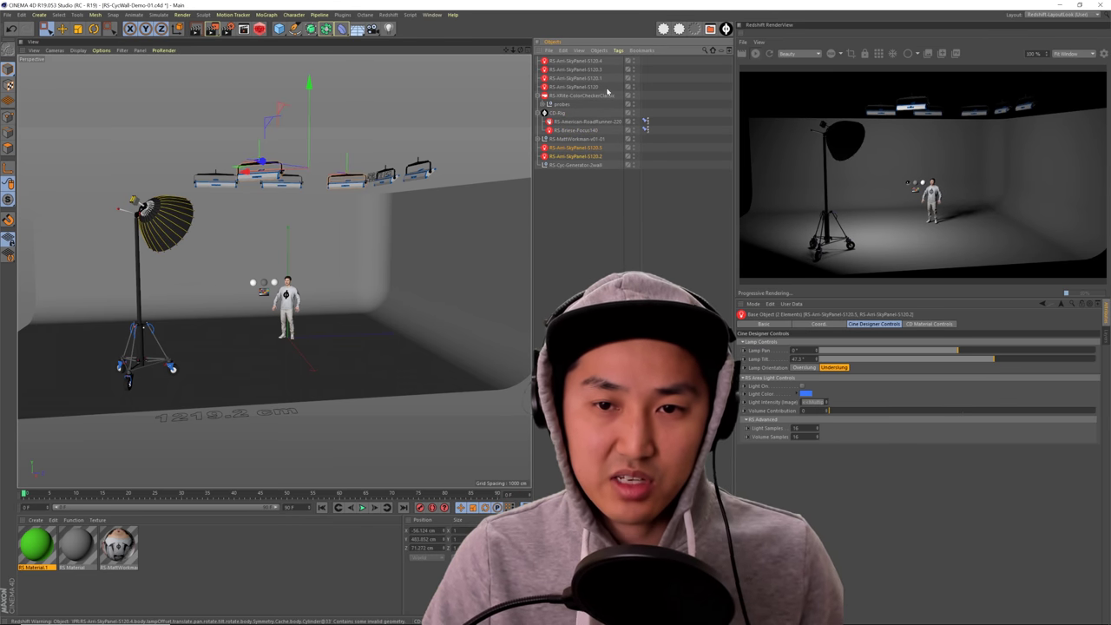
pyautogui.keyDown('shift'); pyautogui.moveTo(577, 54); pyautogui.dragTo(578, 56); pyautogui.keyUp('shift')
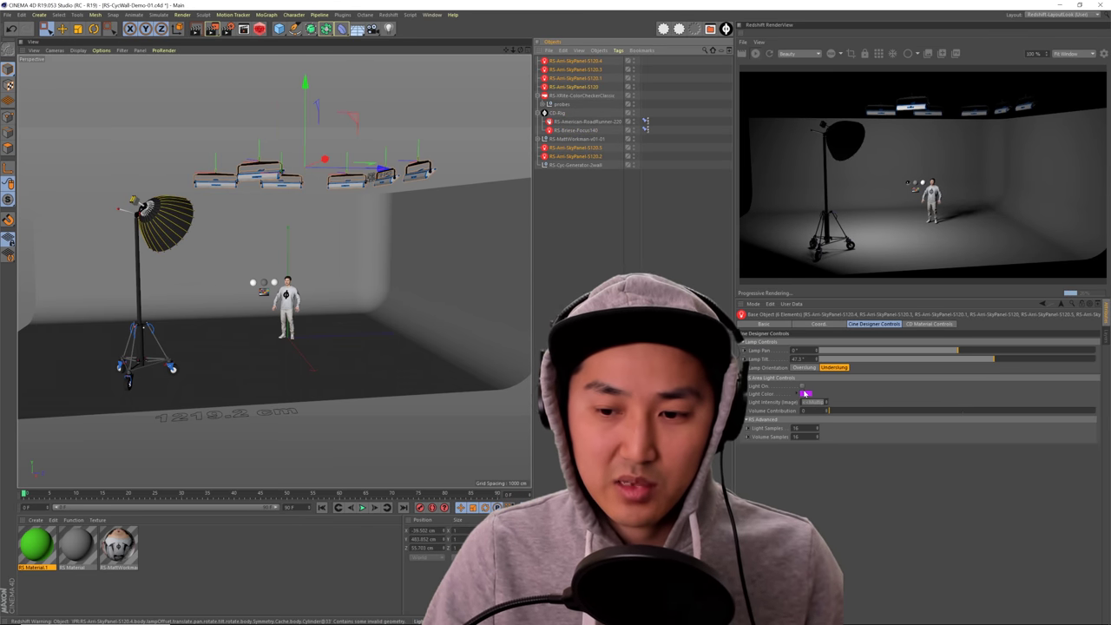
pyautogui.click(805, 394)
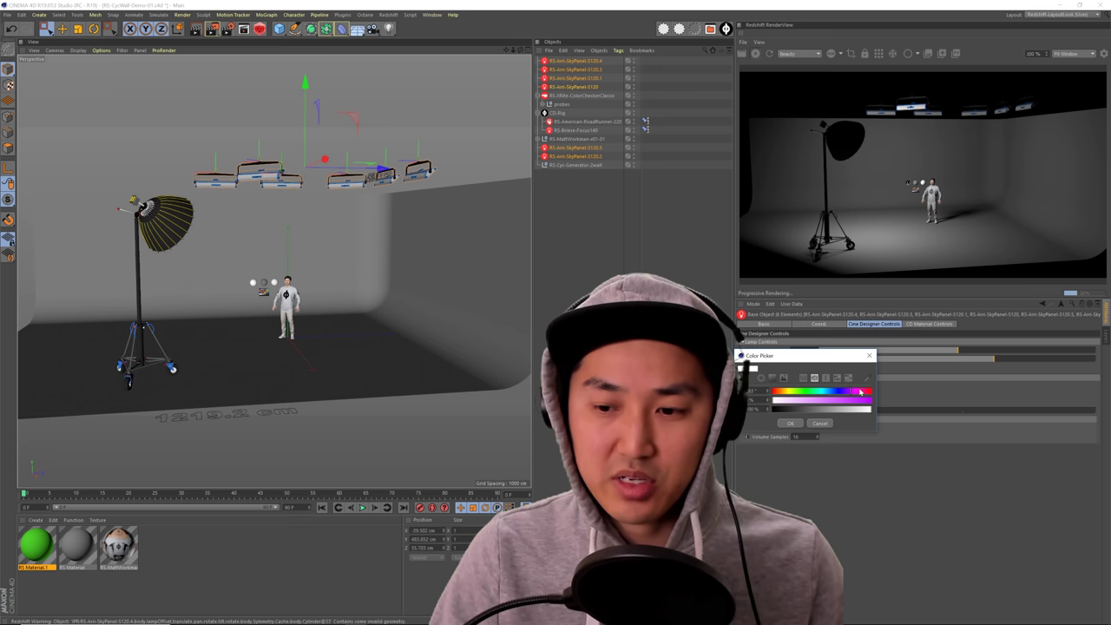
pyautogui.click(786, 423)
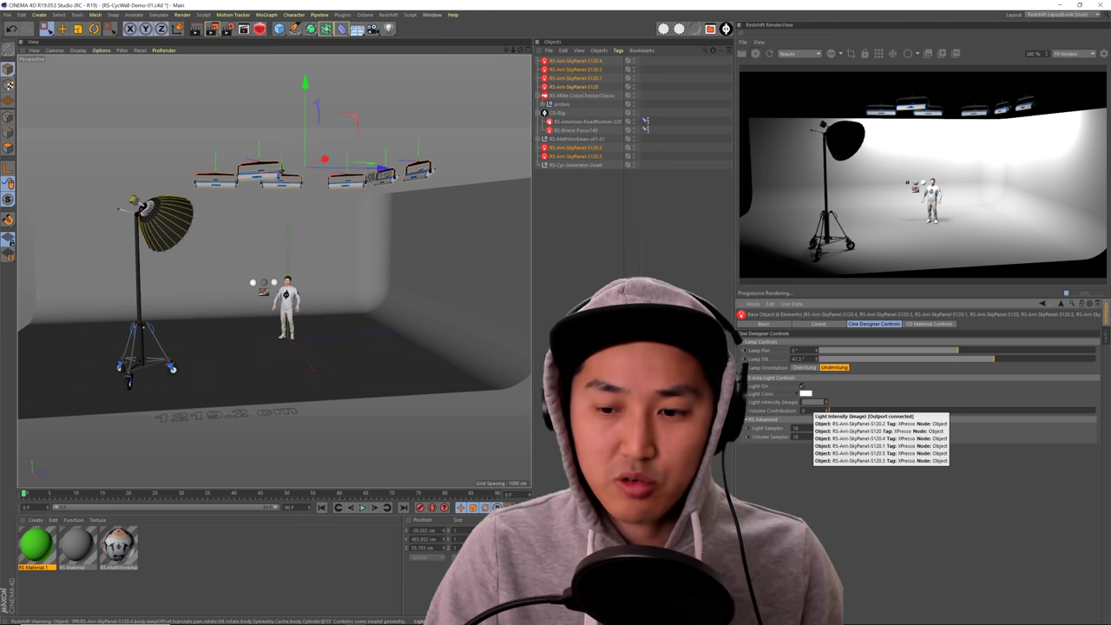
pyautogui.write('300')
pyautogui.press('Return')
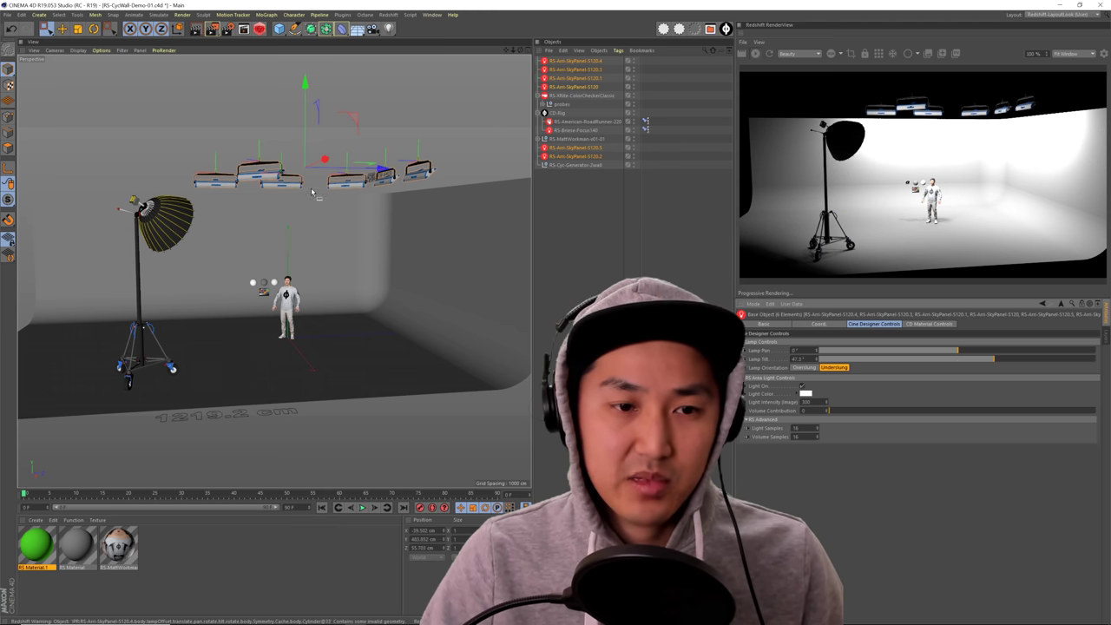
# Step: Turn off only the SkyPanel S120.5 light and move it to the end of the object list
pyautogui.click(297, 176)
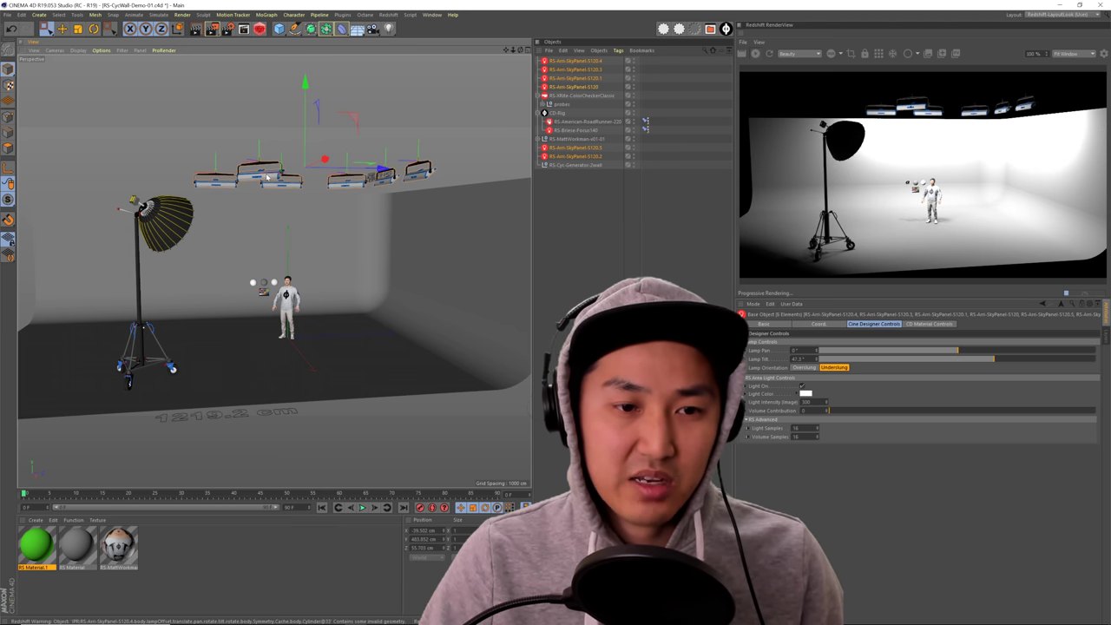
pyautogui.click(573, 148)
pyautogui.click(801, 386)
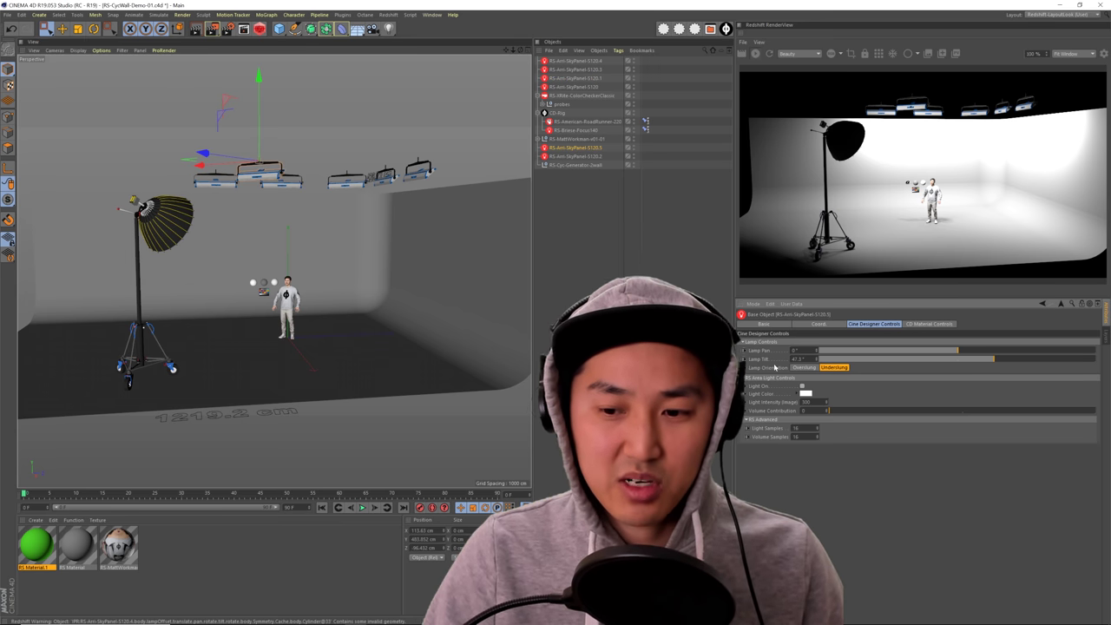
pyautogui.moveTo(568, 148); pyautogui.dragTo(581, 217)
pyautogui.click(580, 217)
pyautogui.keyDown('alt'); pyautogui.moveTo(451, 282); pyautogui.dragTo(305, 308, button='right'); pyautogui.keyUp('alt')
pyautogui.keyDown('alt'); pyautogui.moveTo(304, 308); pyautogui.dragTo(334, 282); pyautogui.keyUp('alt')
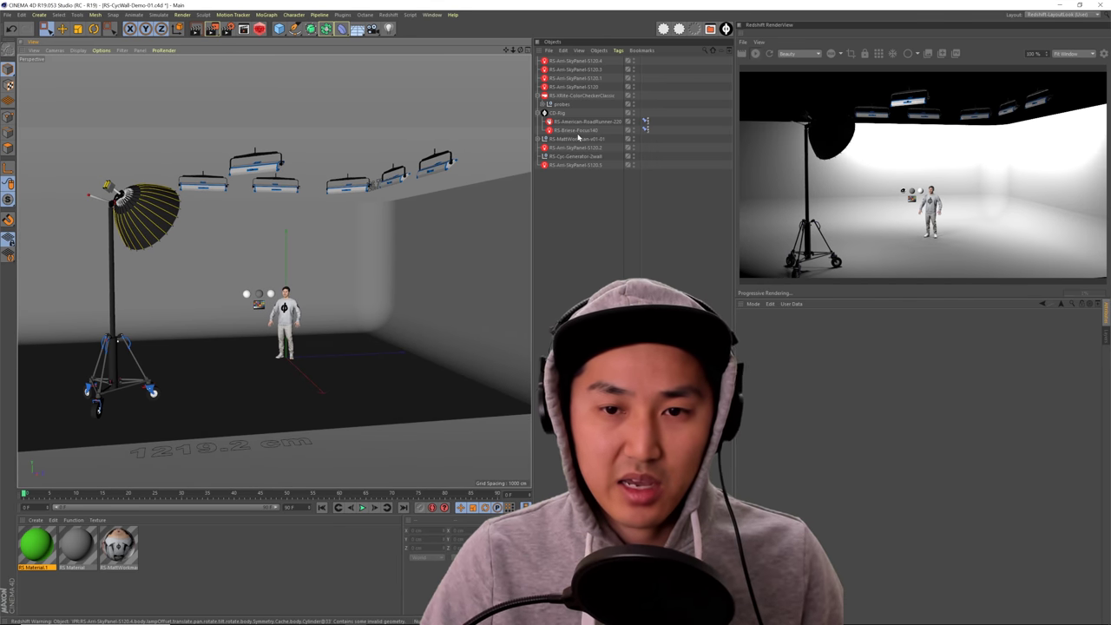
# Step: Raise the light intensity of the other five SkyPanel S120 lights to 600
pyautogui.click(580, 130)
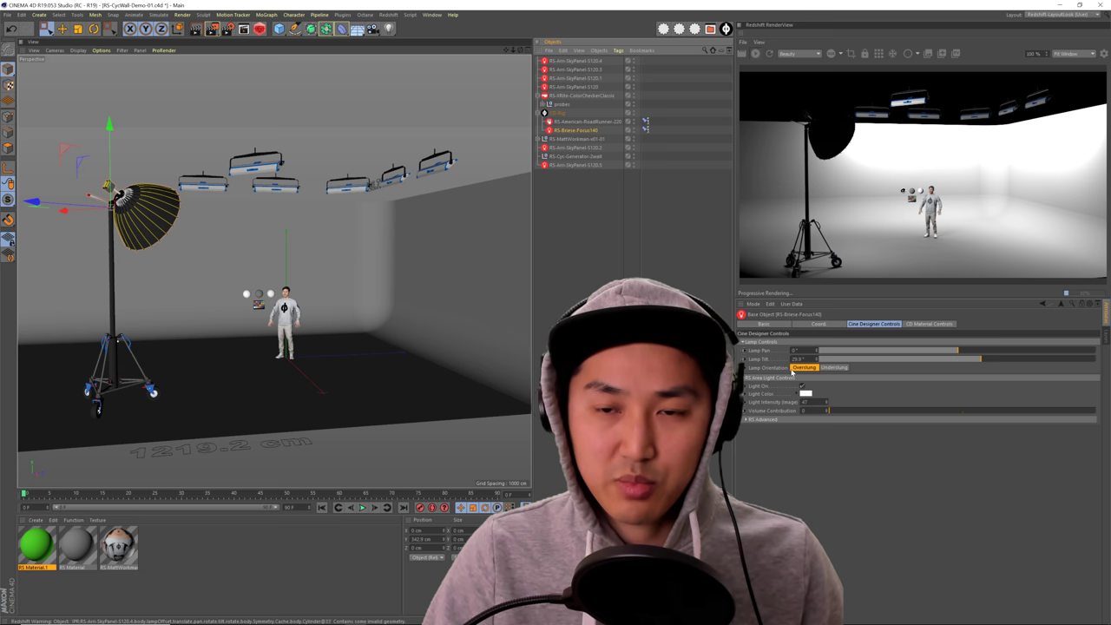
pyautogui.click(594, 215)
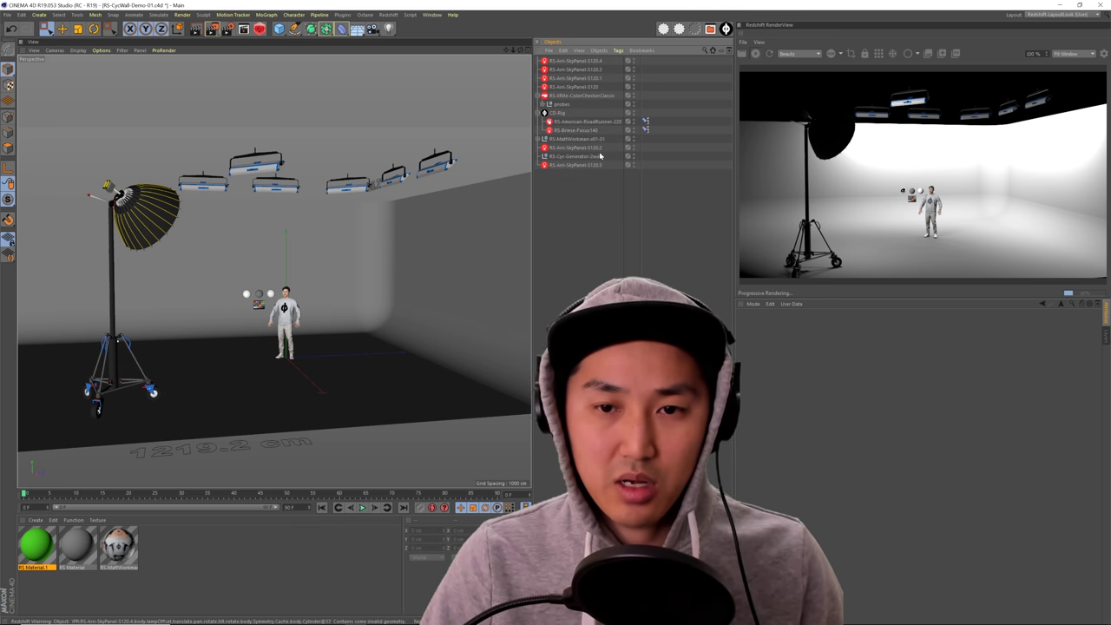
pyautogui.click(577, 147)
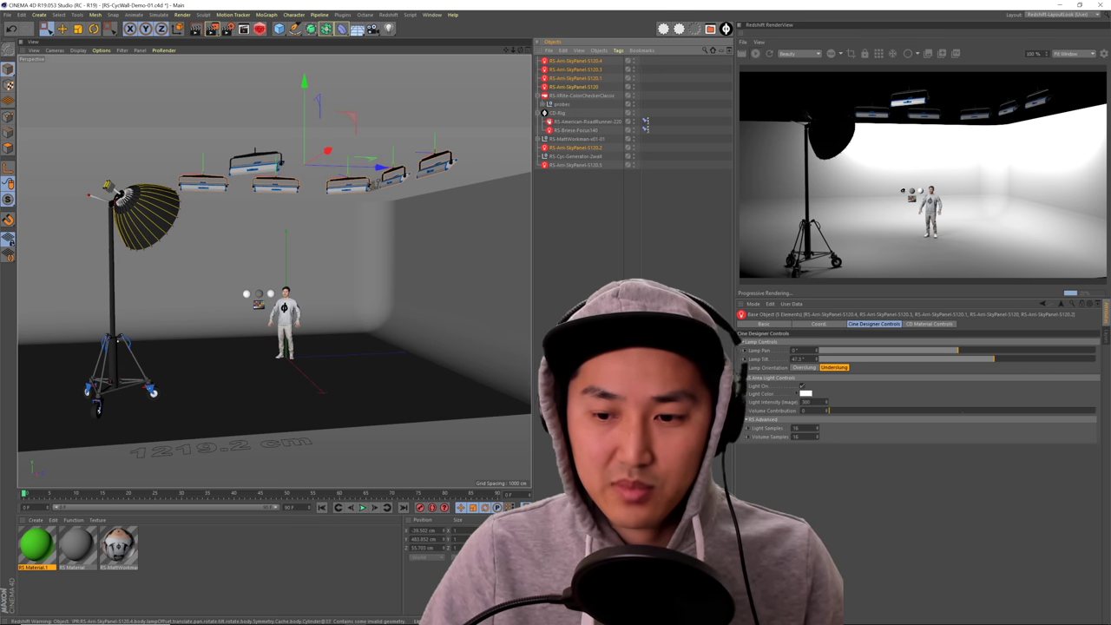
pyautogui.write('500')
pyautogui.press('Return')
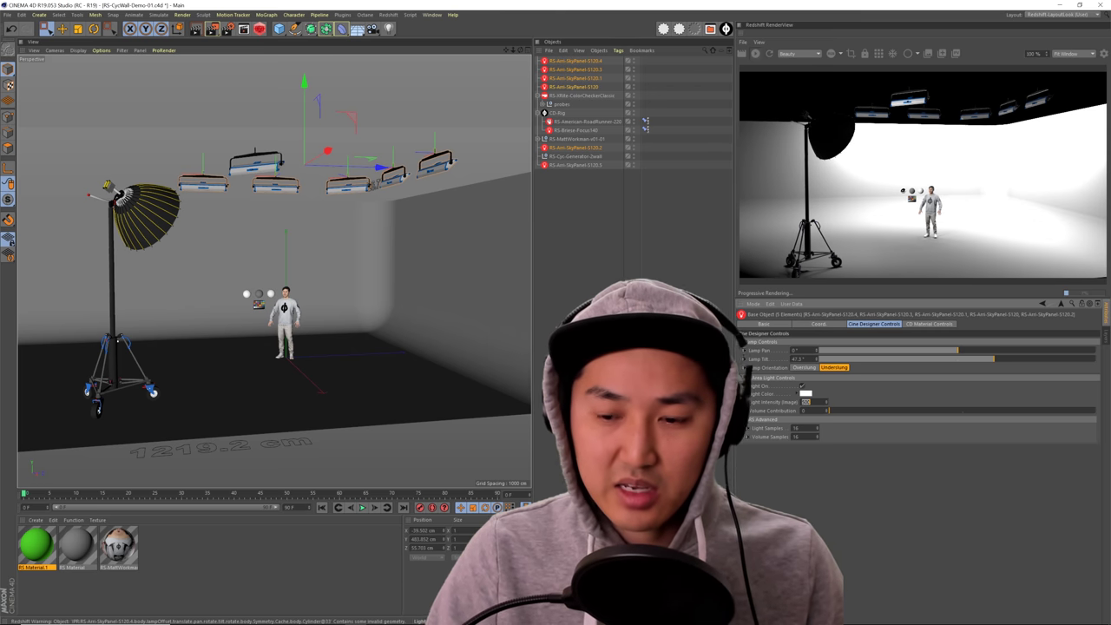
# Step: Examine from several angles how the five brightened SkyPanels light the cyc wall and the figure
pyautogui.keyDown('alt'); pyautogui.moveTo(393, 285); pyautogui.dragTo(291, 313); pyautogui.keyUp('alt')
pyautogui.keyDown('alt'); pyautogui.moveTo(290, 313); pyautogui.dragTo(331, 304, button='right'); pyautogui.keyUp('alt')
pyautogui.moveTo(308, 310)
pyautogui.keyDown('alt'); pyautogui.mouseDown()
pyautogui.moveTo(373, 311)
pyautogui.moveTo(302, 313)
pyautogui.moveTo(327, 315)
pyautogui.mouseUp(); pyautogui.keyUp('alt')
pyautogui.keyDown('alt'); pyautogui.moveTo(327, 315); pyautogui.dragTo(235, 326, button='right'); pyautogui.keyUp('alt')
pyautogui.keyDown('alt'); pyautogui.moveTo(244, 326); pyautogui.dragTo(323, 336); pyautogui.keyUp('alt')
pyautogui.keyDown('alt'); pyautogui.moveTo(351, 331); pyautogui.dragTo(321, 337, button='right'); pyautogui.keyUp('alt')
pyautogui.moveTo(322, 337)
pyautogui.keyDown('alt'); pyautogui.mouseDown()
pyautogui.moveTo(321, 317)
pyautogui.moveTo(319, 337)
pyautogui.mouseUp(); pyautogui.keyUp('alt')
# Step: Turn off the five lit SkyPanel S120 lights and the Briese Focus 140 lamp
pyautogui.click(802, 386)
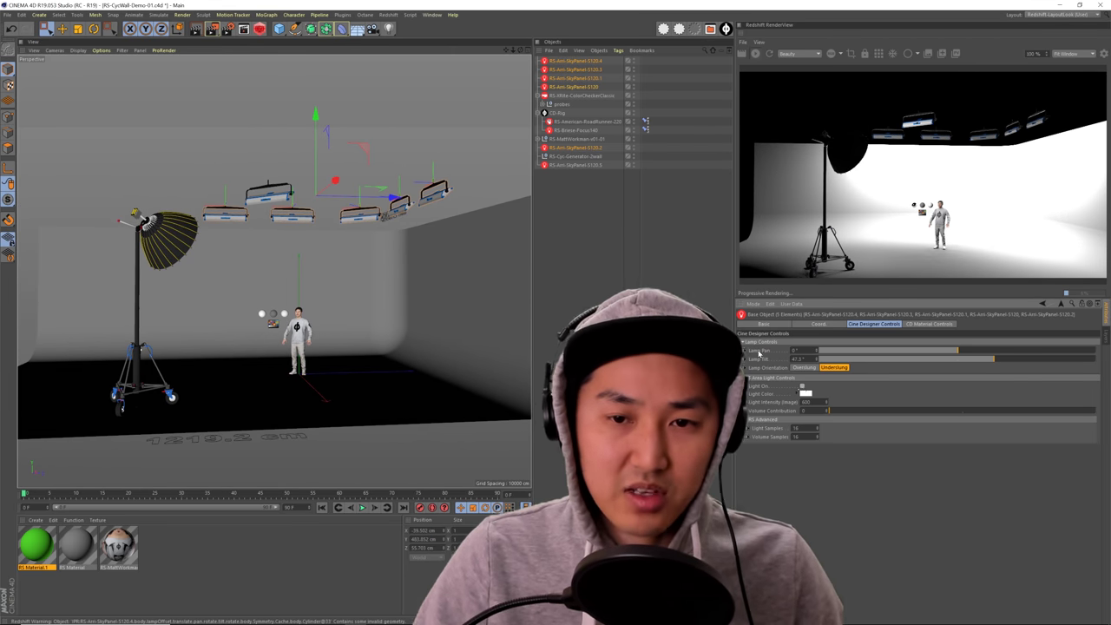
pyautogui.click(574, 130)
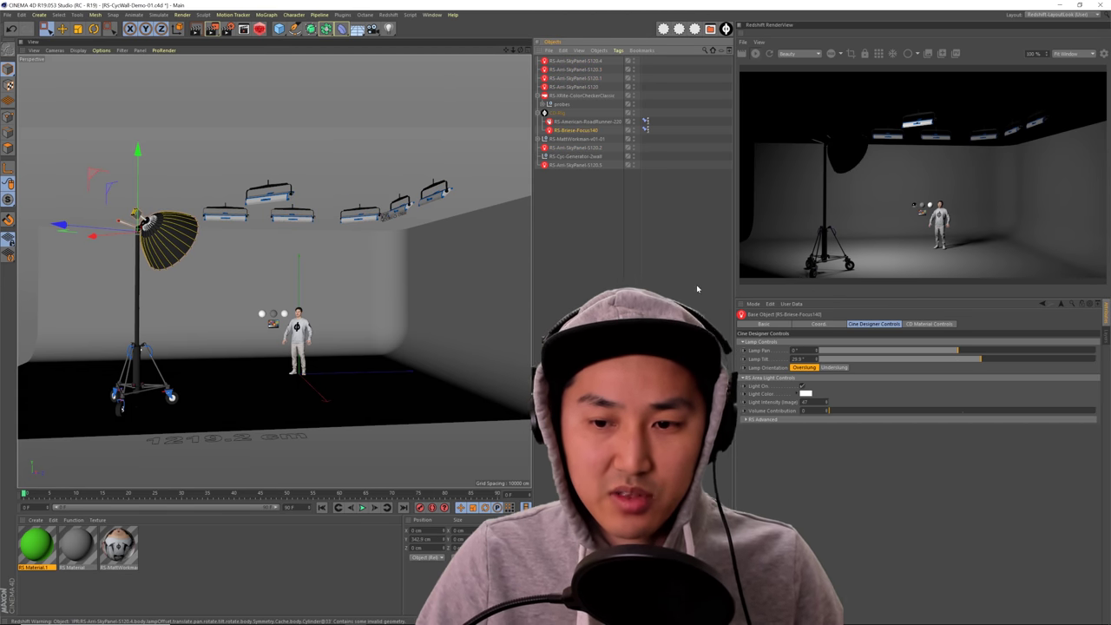
pyautogui.click(802, 387)
pyautogui.keyDown('alt'); pyautogui.moveTo(357, 340); pyautogui.dragTo(330, 307); pyautogui.keyUp('alt')
pyautogui.keyDown('alt'); pyautogui.moveTo(327, 307); pyautogui.dragTo(337, 308, button='right'); pyautogui.keyUp('alt')
pyautogui.keyDown('alt'); pyautogui.moveTo(338, 308); pyautogui.dragTo(363, 305); pyautogui.keyUp('alt')
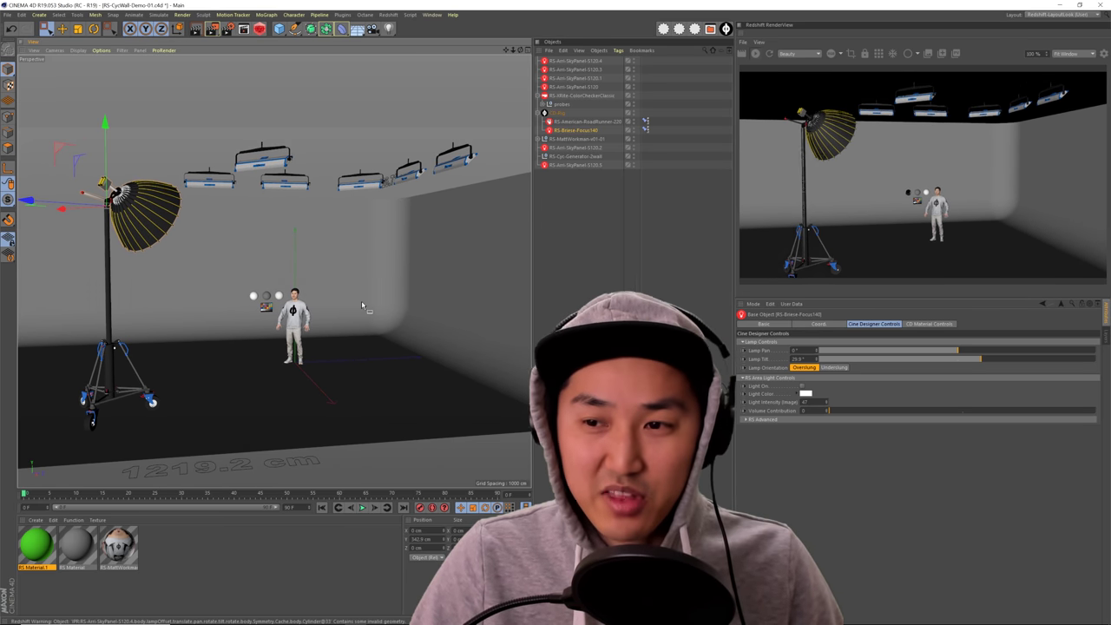
# Step: Turn on the SkyPanel S120.5 light as the only light source on the set
pyautogui.click(572, 157)
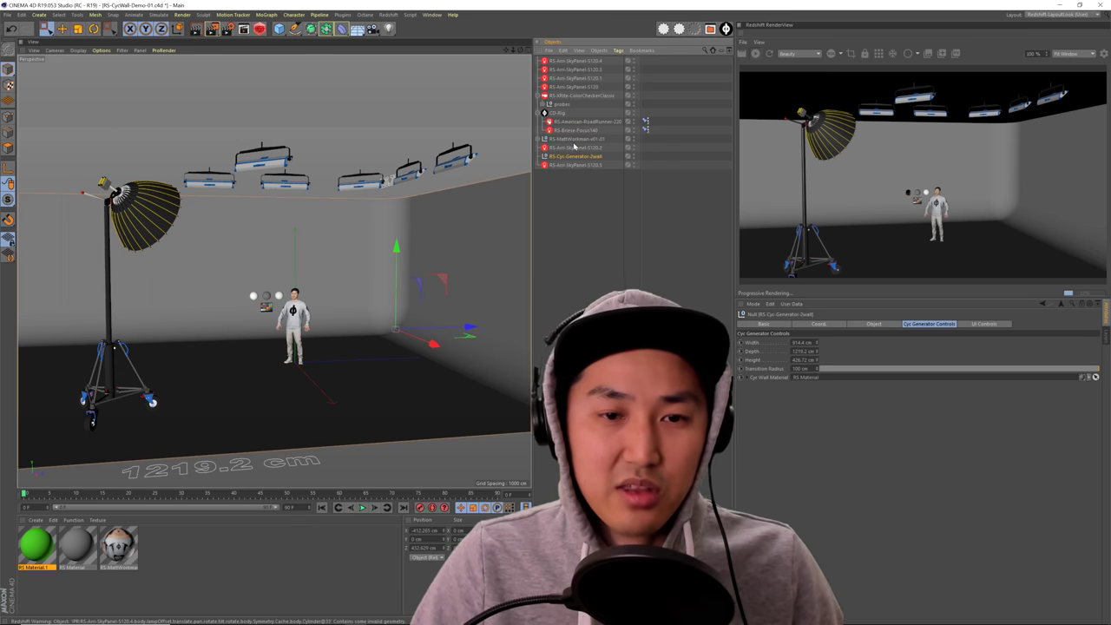
pyautogui.click(573, 141)
pyautogui.click(574, 165)
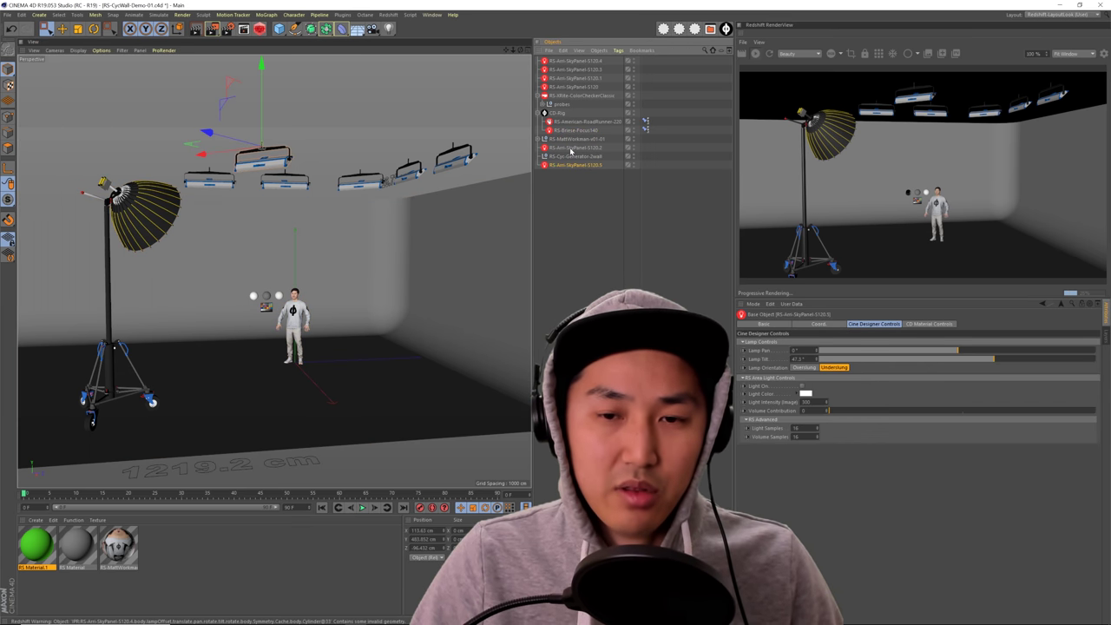
pyautogui.keyDown('alt'); pyautogui.moveTo(307, 169); pyautogui.dragTo(276, 205, button='right'); pyautogui.keyUp('alt')
pyautogui.keyDown('alt'); pyautogui.moveTo(277, 206); pyautogui.dragTo(298, 267); pyautogui.keyUp('alt')
pyautogui.keyDown('alt'); pyautogui.moveTo(298, 268); pyautogui.dragTo(306, 265, button='right'); pyautogui.keyUp('alt')
pyautogui.keyDown('alt'); pyautogui.moveTo(306, 265); pyautogui.dragTo(315, 264); pyautogui.keyUp('alt')
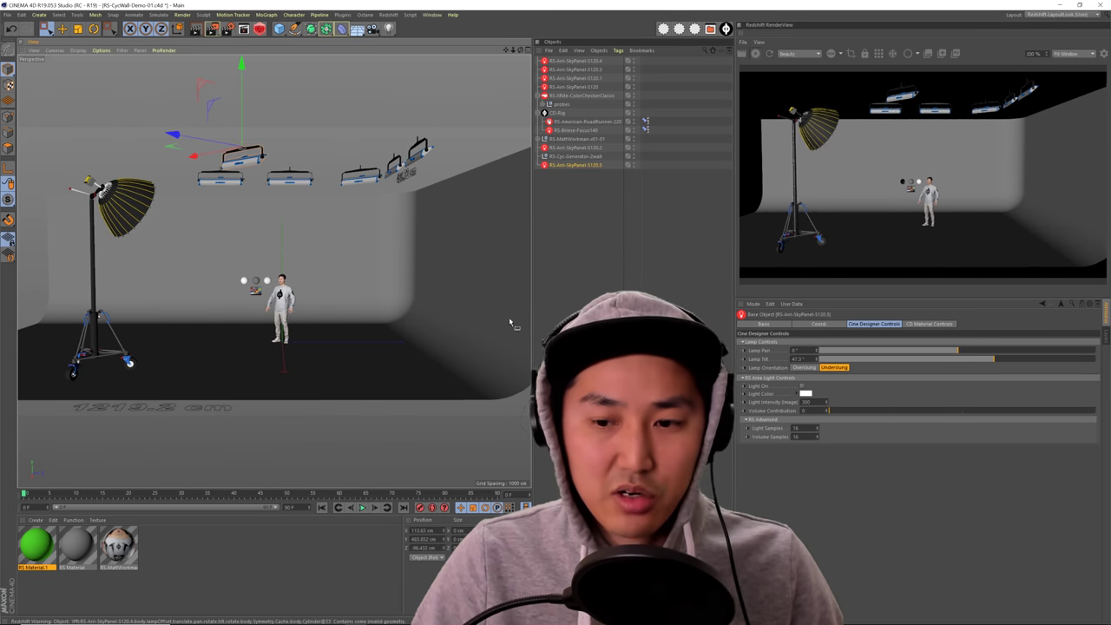
pyautogui.click(802, 386)
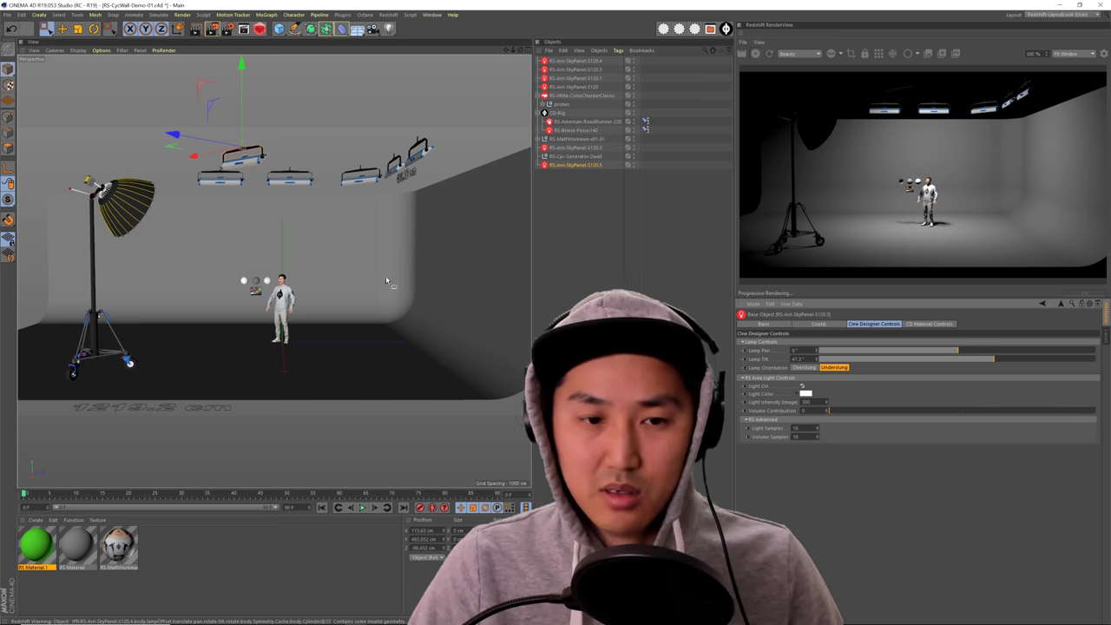
# Step: Set the light color of SkyPanel S120.5 to light blue with 72% saturation and 100% value
pyautogui.keyDown('alt'); pyautogui.moveTo(387, 281); pyautogui.dragTo(326, 293); pyautogui.keyUp('alt')
pyautogui.click(806, 395)
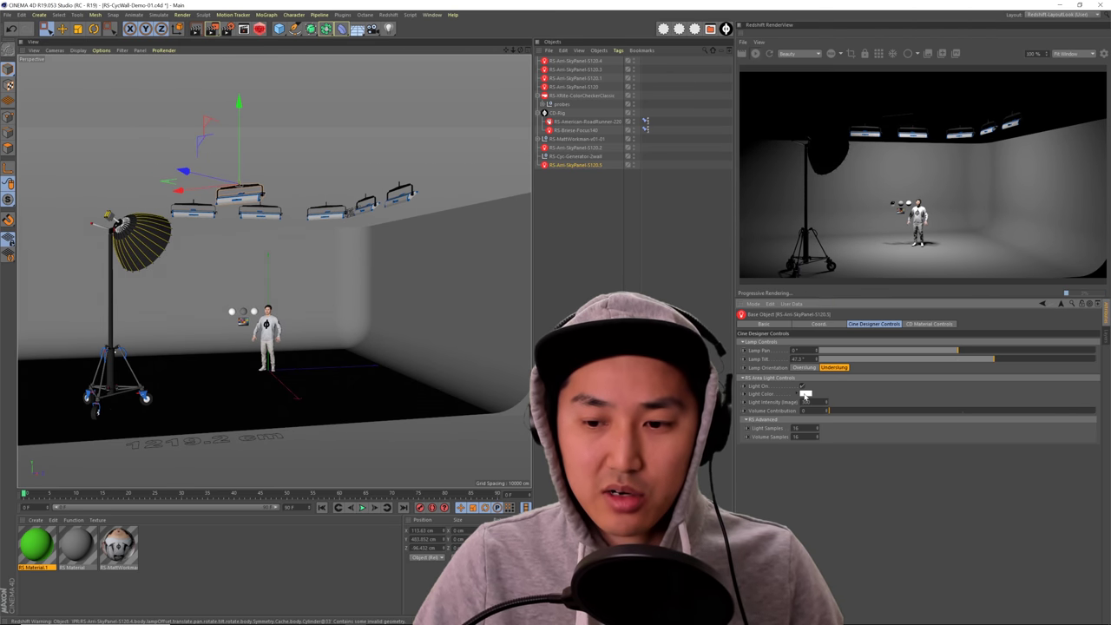
pyautogui.click(806, 394)
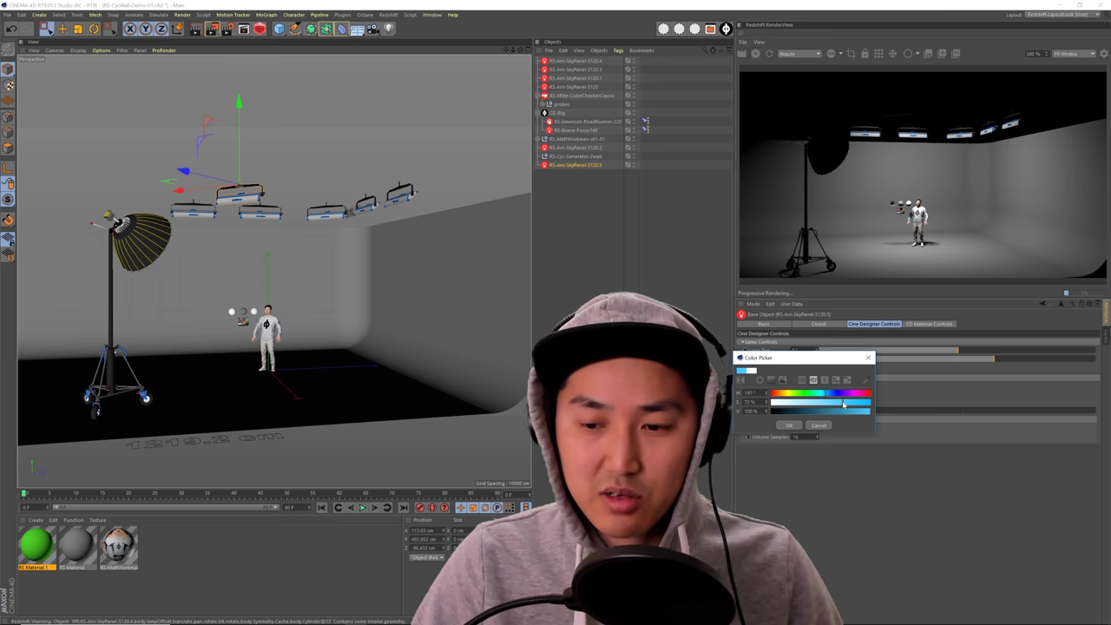
pyautogui.click(790, 426)
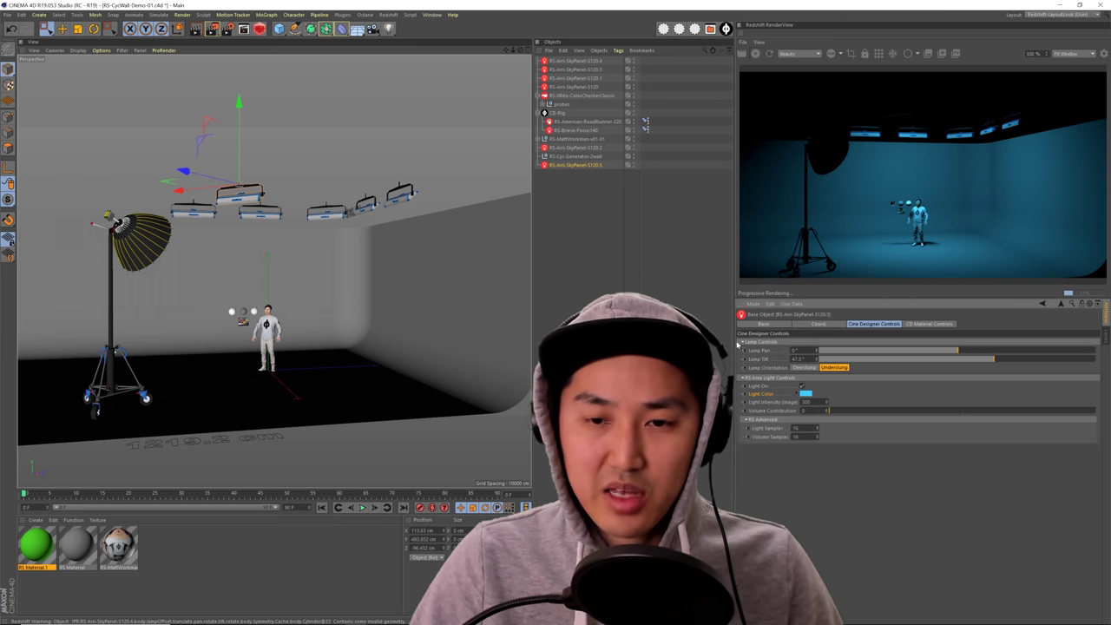
pyautogui.click(806, 394)
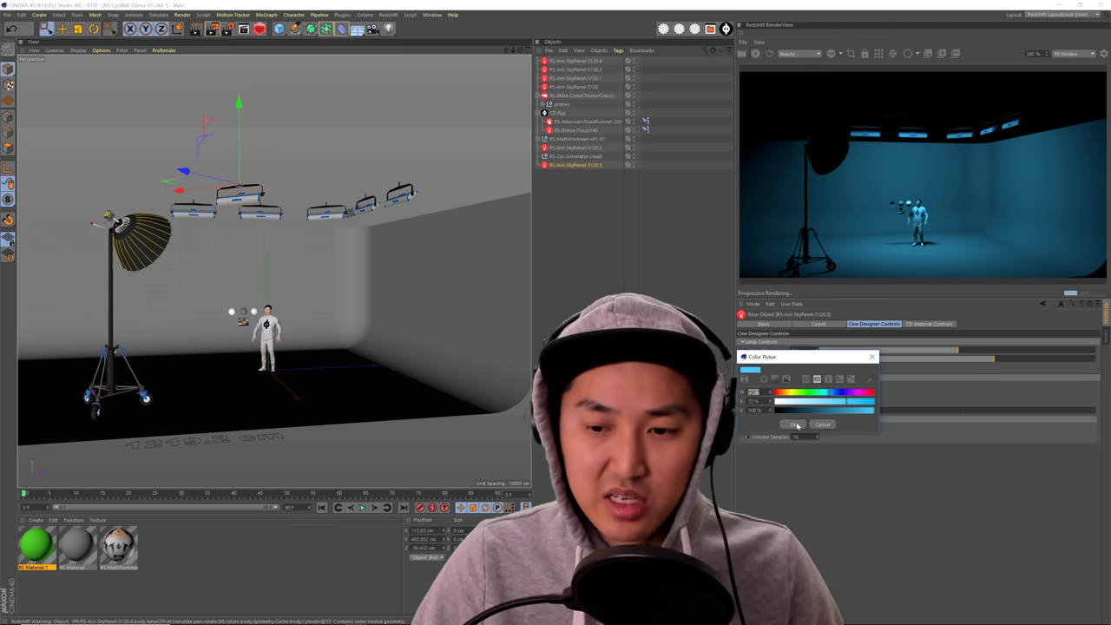
pyautogui.click(796, 425)
# Step: Paste the light blue color of SkyPanel S120.5 onto SkyPanel S120.2 and turn that light on
pyautogui.click(574, 149)
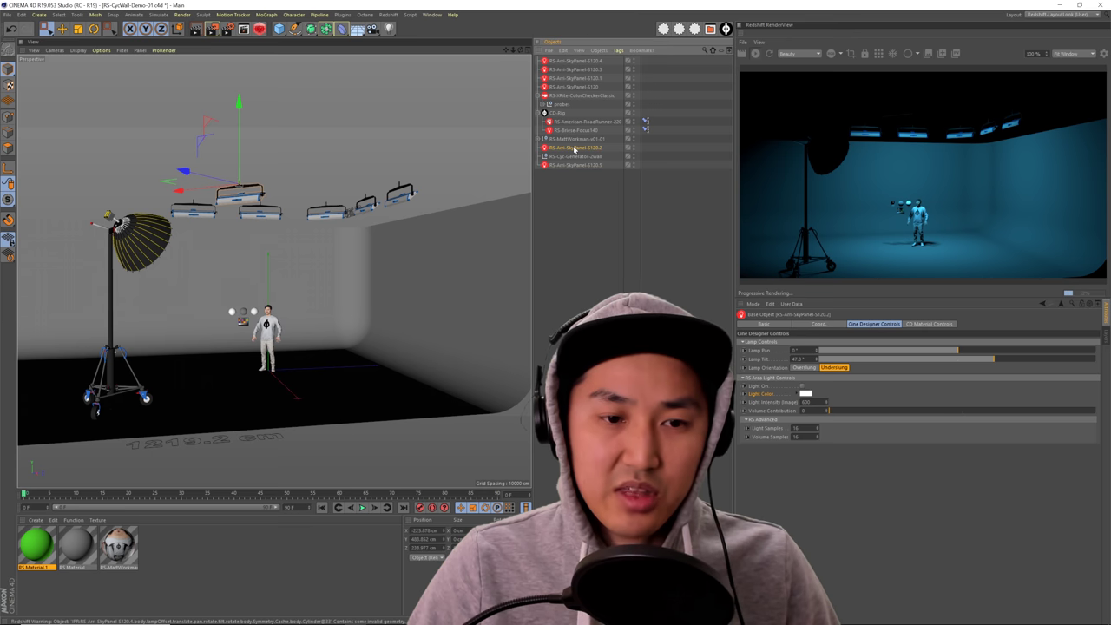
pyautogui.moveTo(332, 237)
pyautogui.keyDown('alt'); pyautogui.mouseDown(button='right')
pyautogui.moveTo(444, 228)
pyautogui.moveTo(324, 235)
pyautogui.mouseUp(button='right'); pyautogui.keyUp('alt')
pyautogui.rightClick(763, 395)
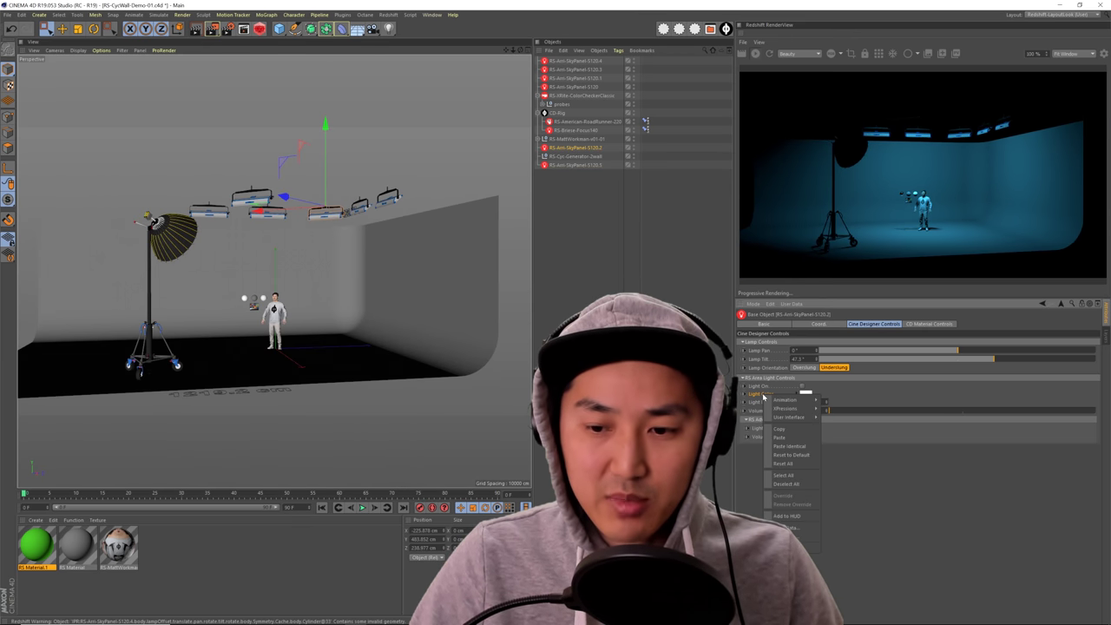
pyautogui.click(785, 438)
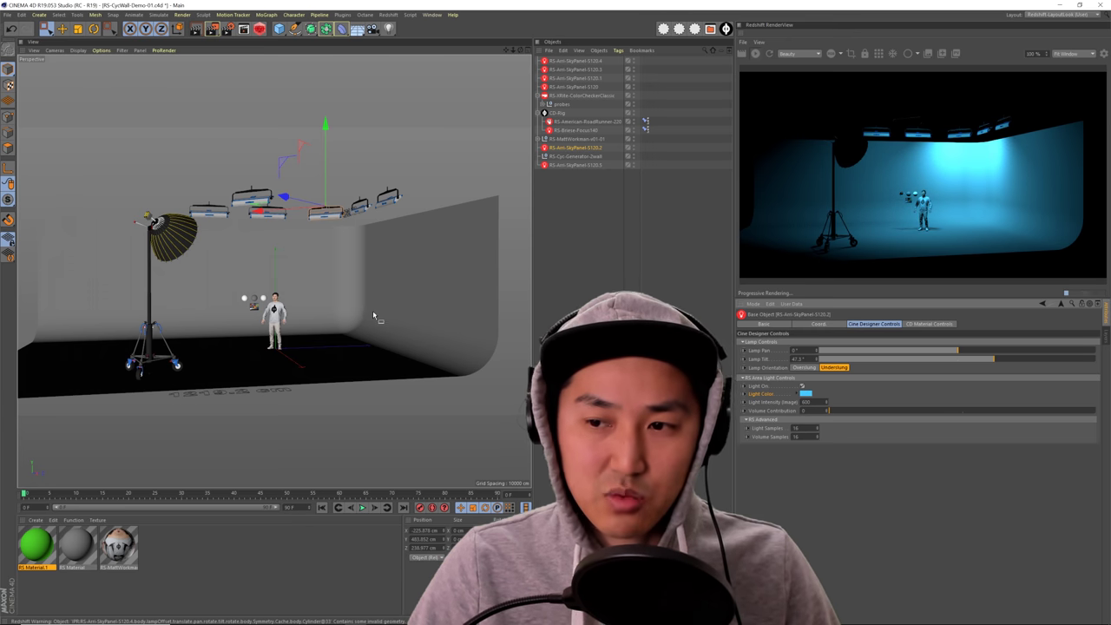
# Step: Check the blue light on the figure up close and set SkyPanel S120.2's intensity to 200
pyautogui.keyDown('alt'); pyautogui.moveTo(355, 308); pyautogui.dragTo(388, 310, button='right'); pyautogui.keyUp('alt')
pyautogui.keyDown('alt'); pyautogui.moveTo(237, 313); pyautogui.dragTo(339, 313, button='right'); pyautogui.keyUp('alt')
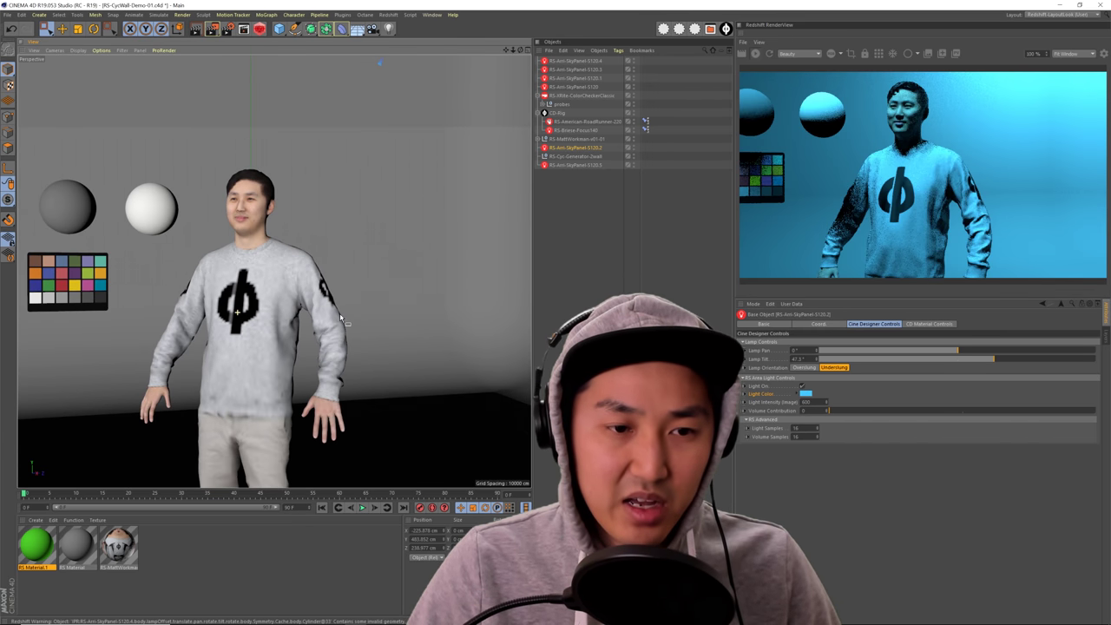
pyautogui.keyDown('alt'); pyautogui.moveTo(339, 313); pyautogui.dragTo(358, 304, button='middle'); pyautogui.keyUp('alt')
pyautogui.keyDown('alt'); pyautogui.moveTo(357, 304); pyautogui.dragTo(441, 265); pyautogui.keyUp('alt')
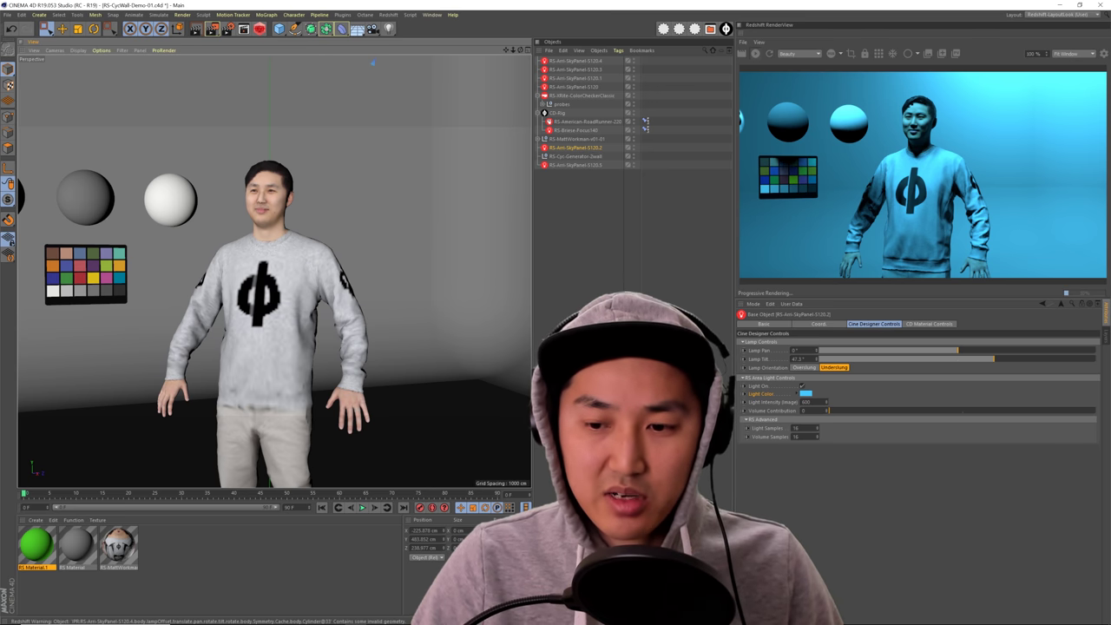
pyautogui.write('0')
pyautogui.press('Return')
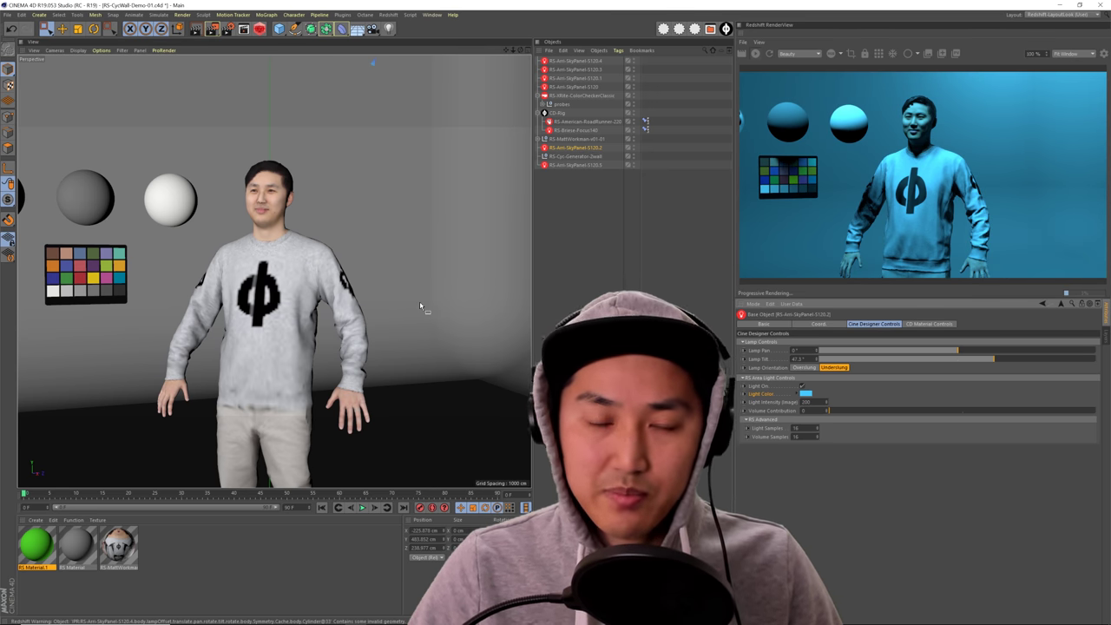
# Step: Turn on the SkyPanel S120.4 and S120 lights together with an intensity of 200
pyautogui.scroll(-10, 438, 267)
pyautogui.keyDown('alt'); pyautogui.moveTo(440, 263); pyautogui.dragTo(375, 287); pyautogui.keyUp('alt')
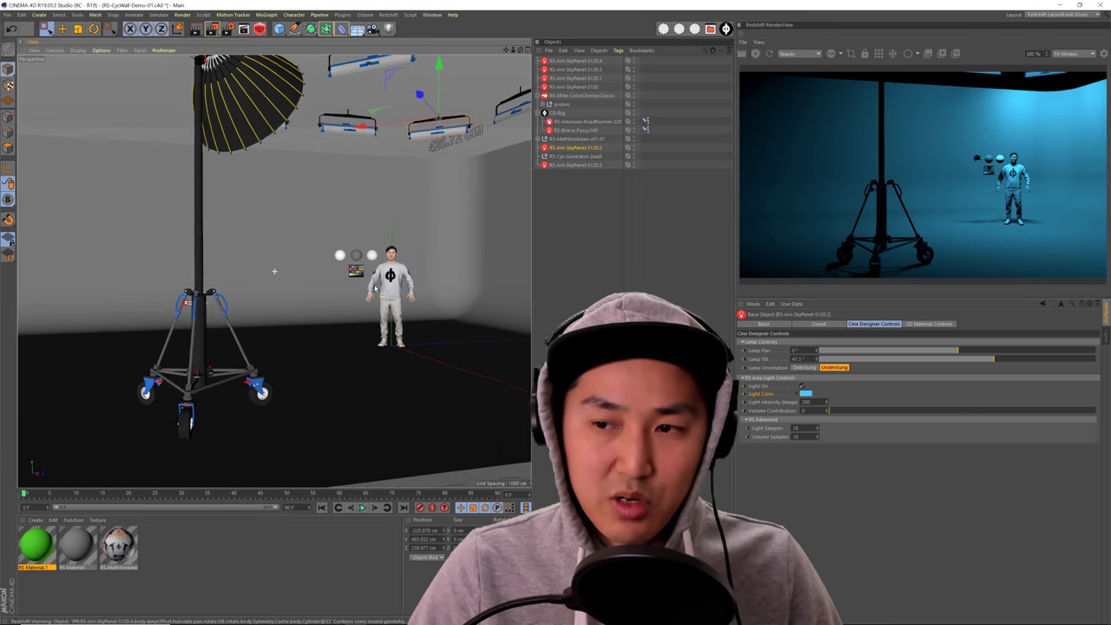
pyautogui.keyDown('alt'); pyautogui.moveTo(375, 288); pyautogui.dragTo(297, 305, button='middle'); pyautogui.keyUp('alt')
pyautogui.keyDown('alt'); pyautogui.moveTo(434, 282); pyautogui.dragTo(353, 307); pyautogui.keyUp('alt')
pyautogui.scroll(2, 356, 308)
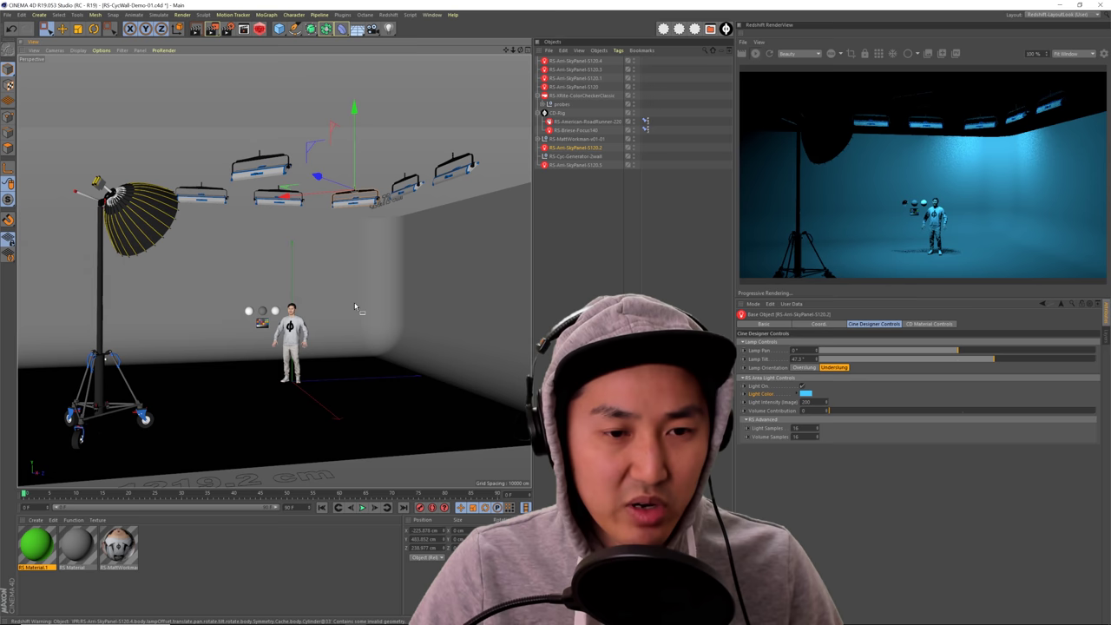
pyautogui.click(565, 257)
pyautogui.click(576, 87)
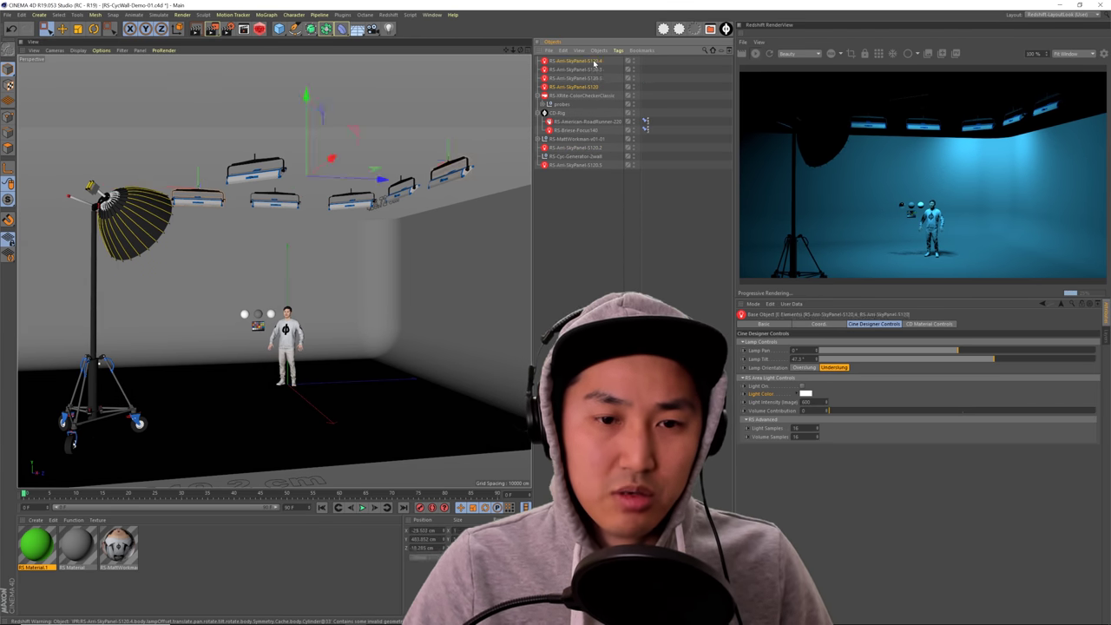
pyautogui.moveTo(350, 201)
pyautogui.keyDown('alt'); pyautogui.mouseDown(button='right')
pyautogui.moveTo(417, 202)
pyautogui.moveTo(343, 201)
pyautogui.mouseUp(button='right'); pyautogui.keyUp('alt')
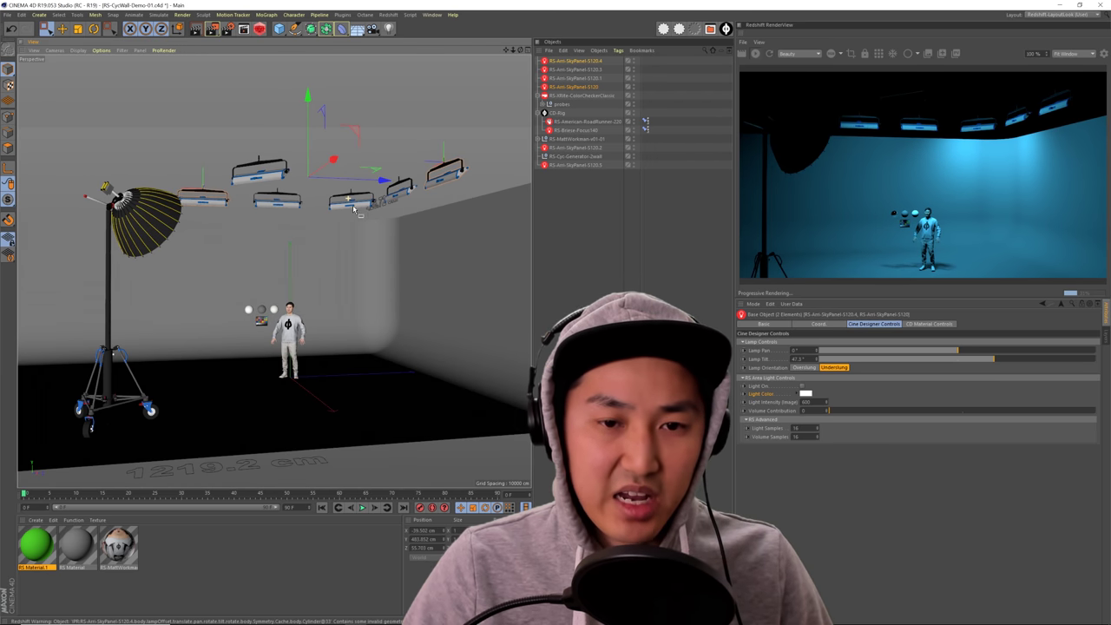
pyautogui.click(802, 386)
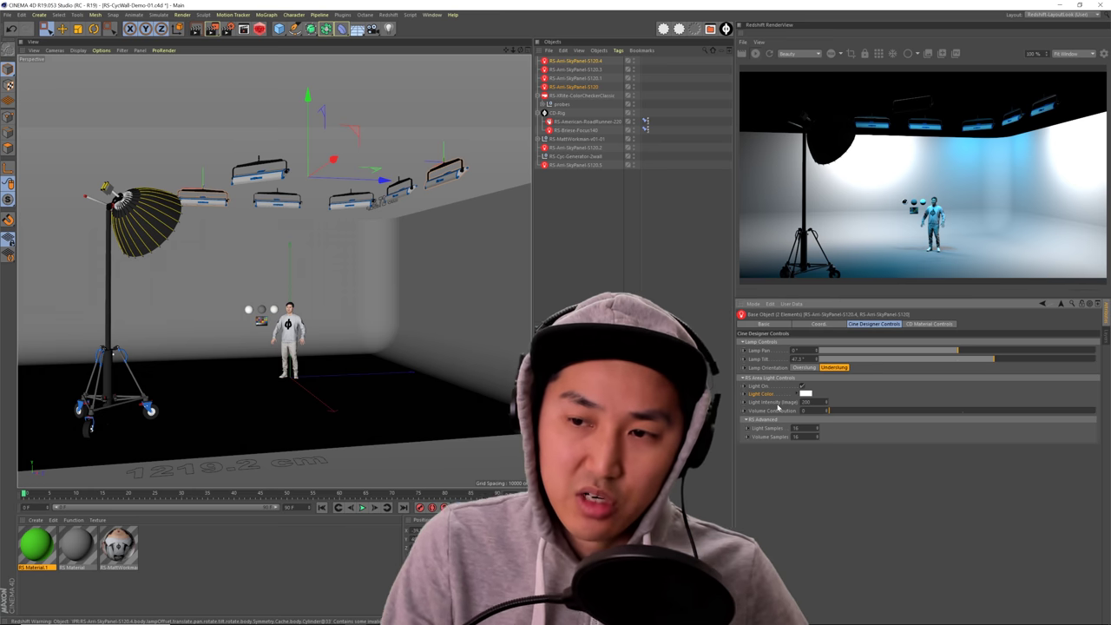
# Step: Set the light color of SkyPanel S120.4 and S120 to purple at 100% value and check it on the figure up close
pyautogui.click(806, 394)
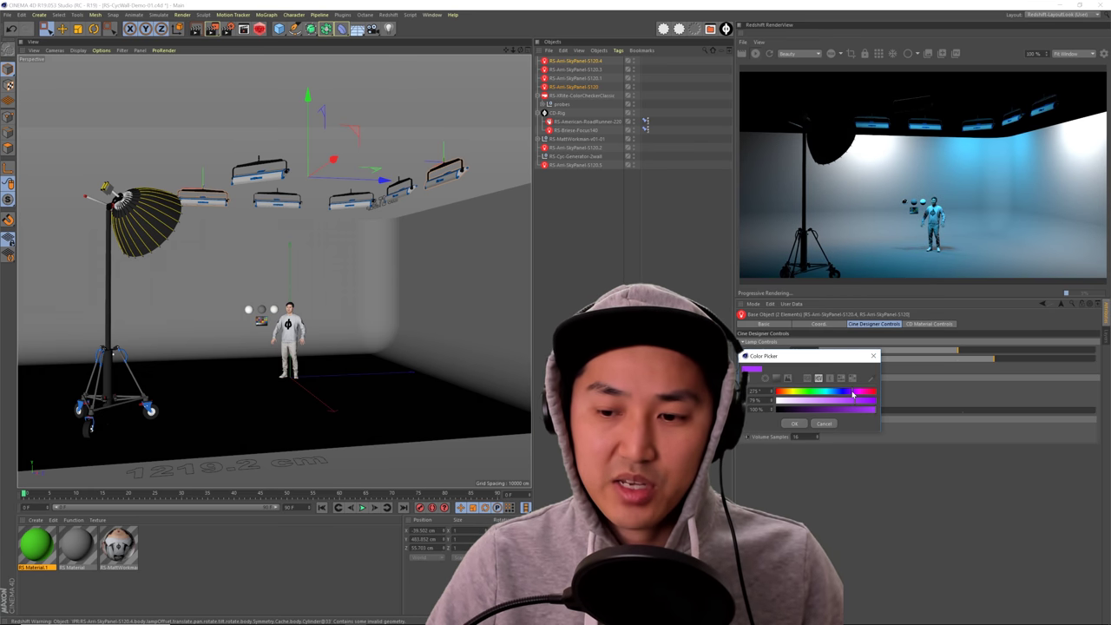
pyautogui.click(796, 423)
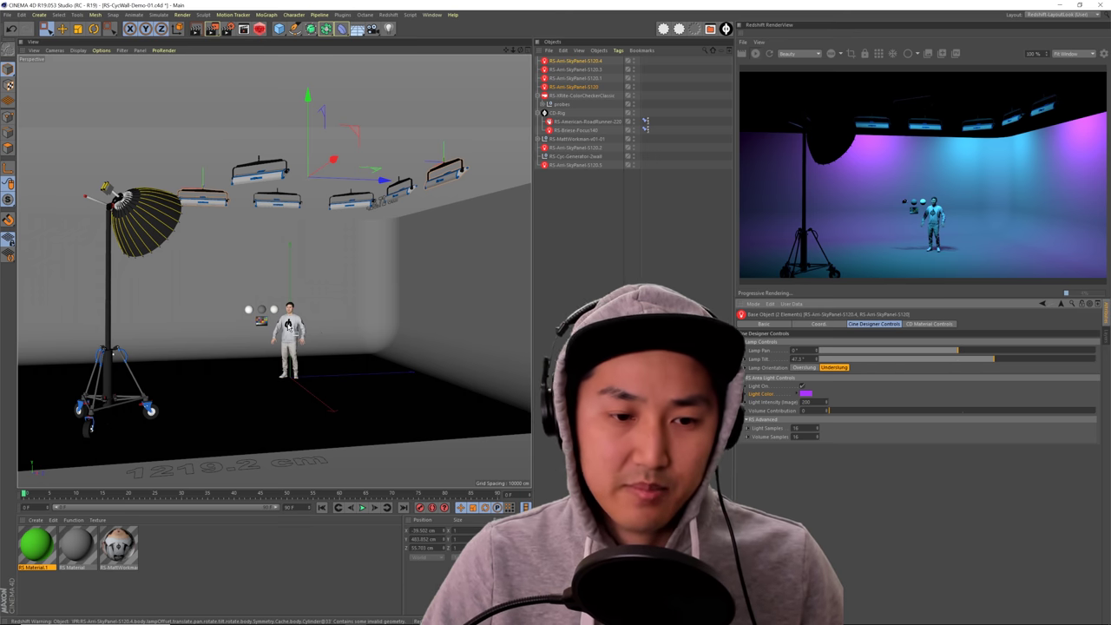
pyautogui.keyDown('alt'); pyautogui.moveTo(289, 327); pyautogui.dragTo(476, 332, button='right'); pyautogui.keyUp('alt')
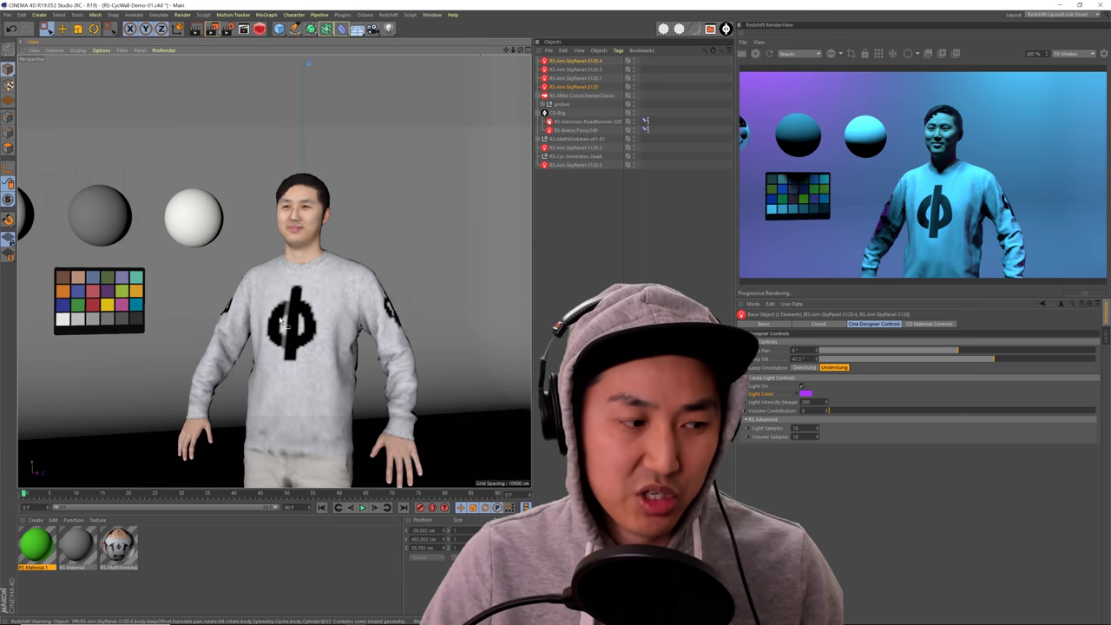
pyautogui.keyDown('alt'); pyautogui.moveTo(280, 323); pyautogui.dragTo(282, 264); pyautogui.keyUp('alt')
pyautogui.scroll(-10, 323, 296)
# Step: Change the light color of SkyPanel S120.4 and S120 to orange and inspect the figure and probe spheres
pyautogui.click(806, 393)
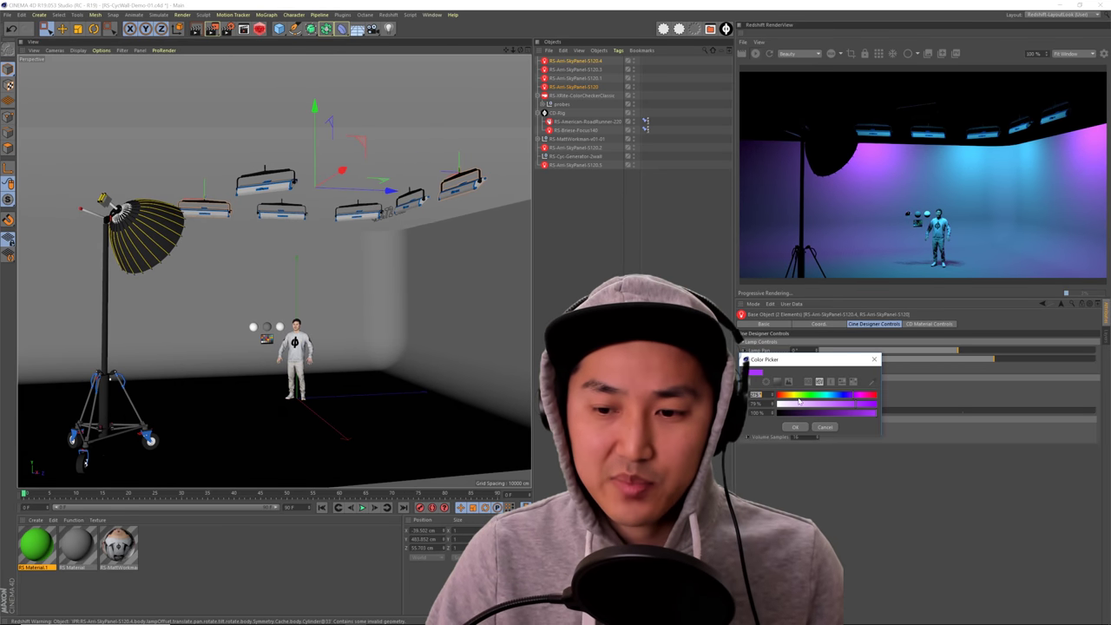
pyautogui.click(796, 427)
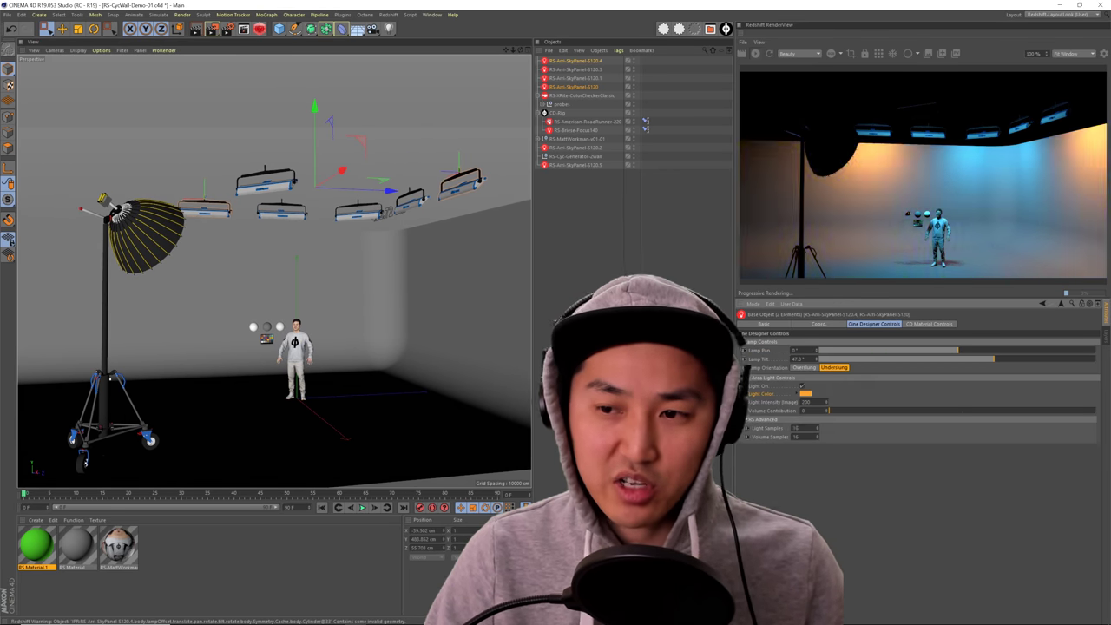
pyautogui.keyDown('alt'); pyautogui.moveTo(285, 333); pyautogui.dragTo(389, 342, button='right'); pyautogui.keyUp('alt')
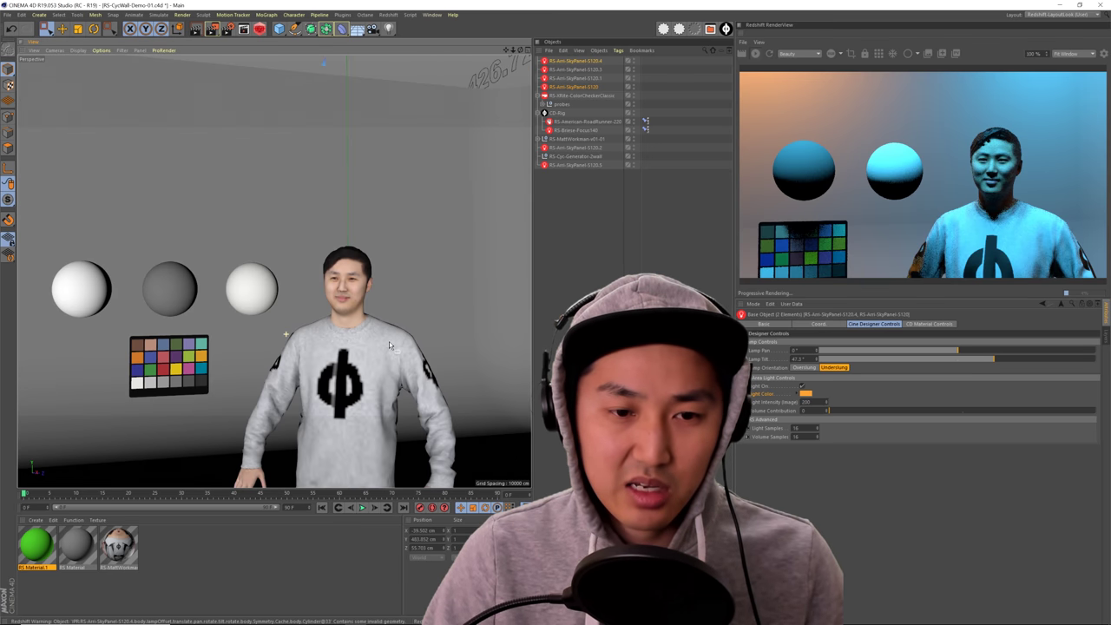
pyautogui.keyDown('alt'); pyautogui.moveTo(389, 342); pyautogui.dragTo(358, 265, button='middle'); pyautogui.keyUp('alt')
pyautogui.moveTo(359, 265)
pyautogui.keyDown('alt'); pyautogui.mouseDown()
pyautogui.moveTo(333, 264)
pyautogui.moveTo(360, 264)
pyautogui.mouseUp(); pyautogui.keyUp('alt')
pyautogui.keyDown('alt'); pyautogui.moveTo(360, 267); pyautogui.dragTo(293, 274, button='right'); pyautogui.keyUp('alt')
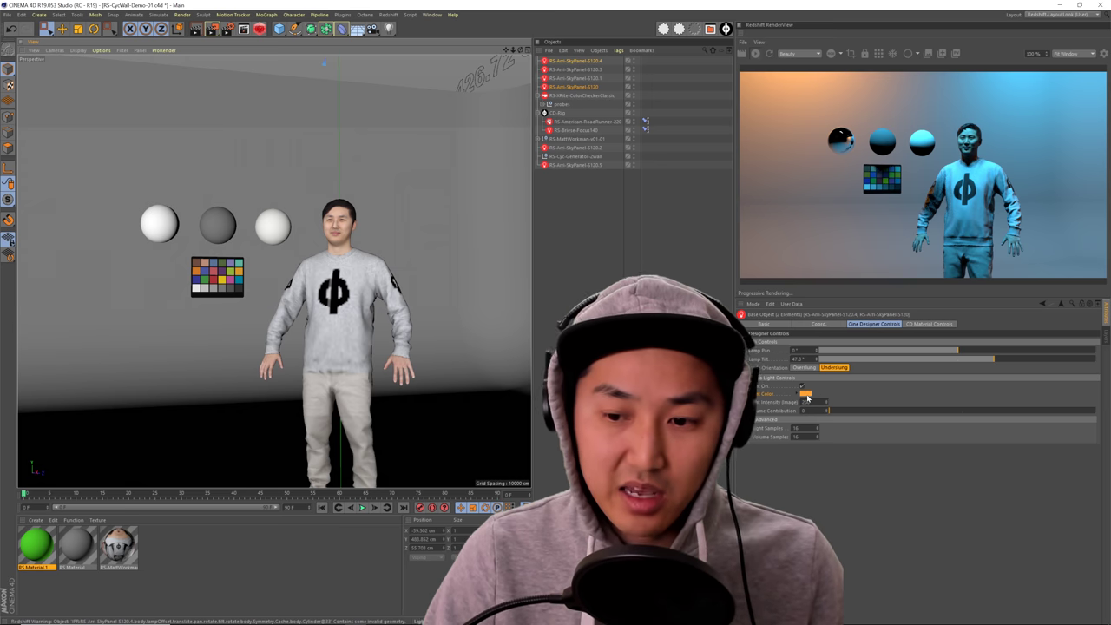
# Step: Set the light color of SkyPanel S120.4 and S120 to bright green and view the whole lit stage
pyautogui.click(807, 395)
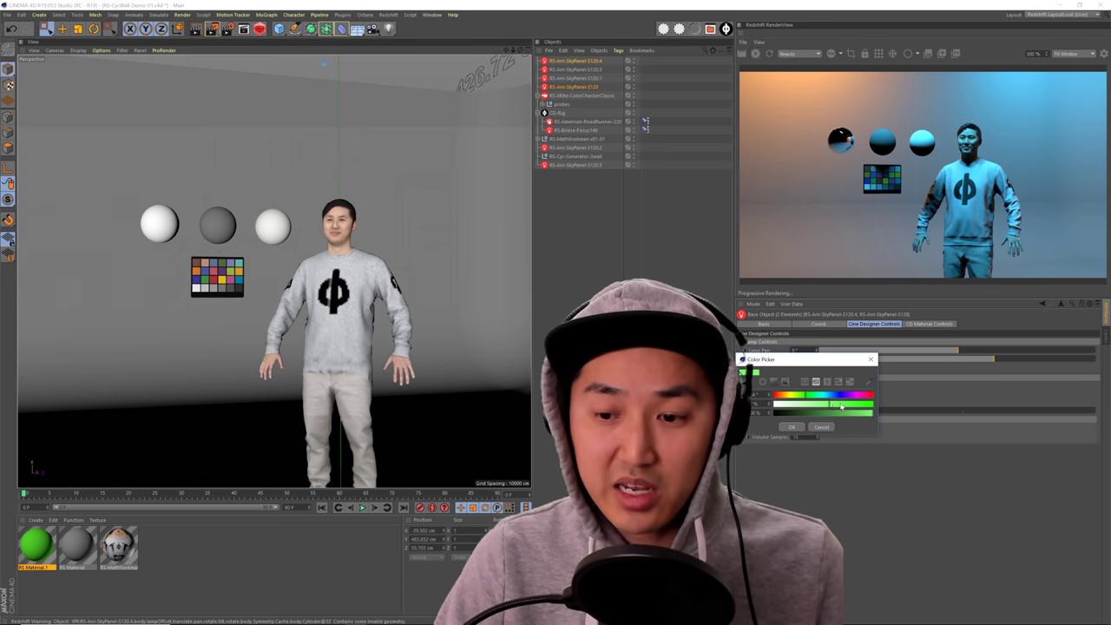
pyautogui.click(791, 427)
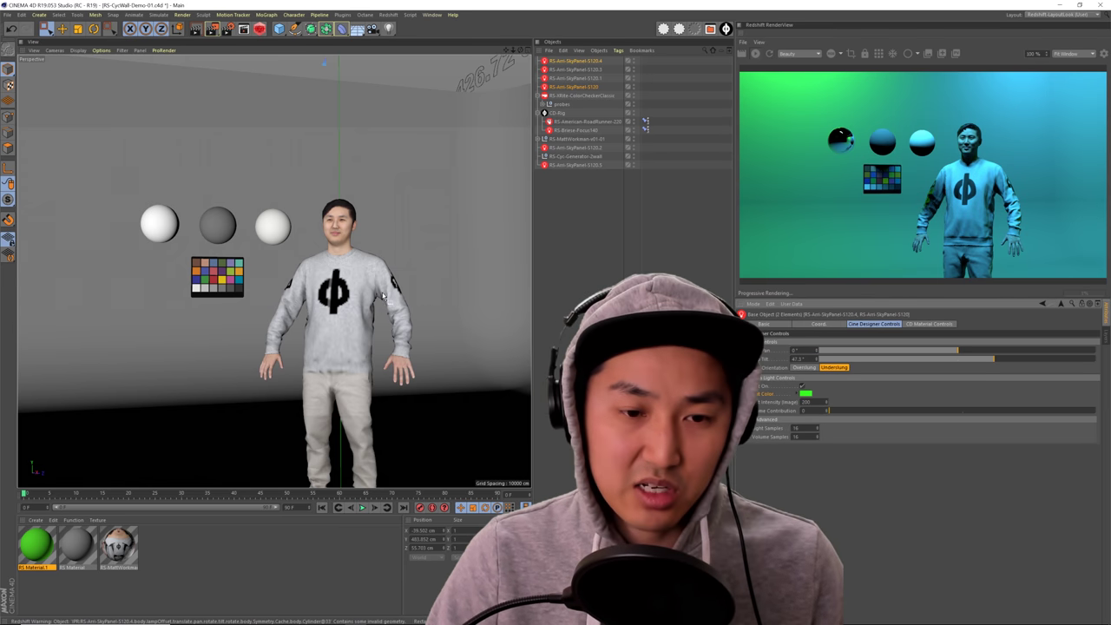
pyautogui.keyDown('alt'); pyautogui.moveTo(375, 296); pyautogui.dragTo(297, 294, button='right'); pyautogui.keyUp('alt')
pyautogui.keyDown('alt'); pyautogui.moveTo(413, 289); pyautogui.dragTo(307, 325, button='middle'); pyautogui.keyUp('alt')
pyautogui.keyDown('alt'); pyautogui.moveTo(357, 330); pyautogui.dragTo(328, 335, button='right'); pyautogui.keyUp('alt')
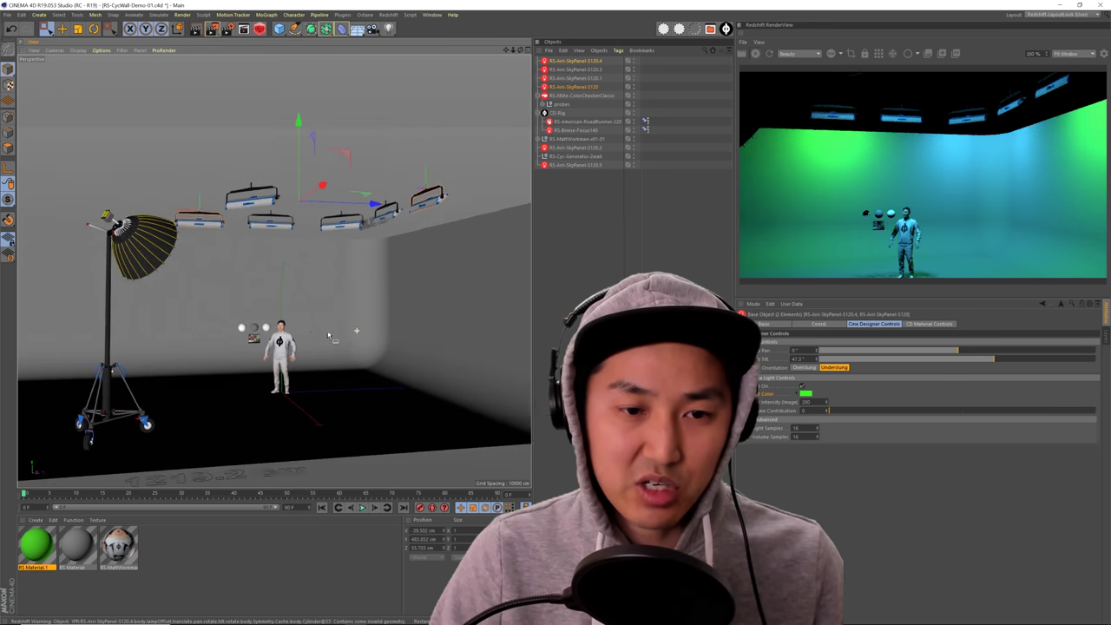
pyautogui.keyDown('alt'); pyautogui.moveTo(328, 335); pyautogui.dragTo(287, 330); pyautogui.keyUp('alt')
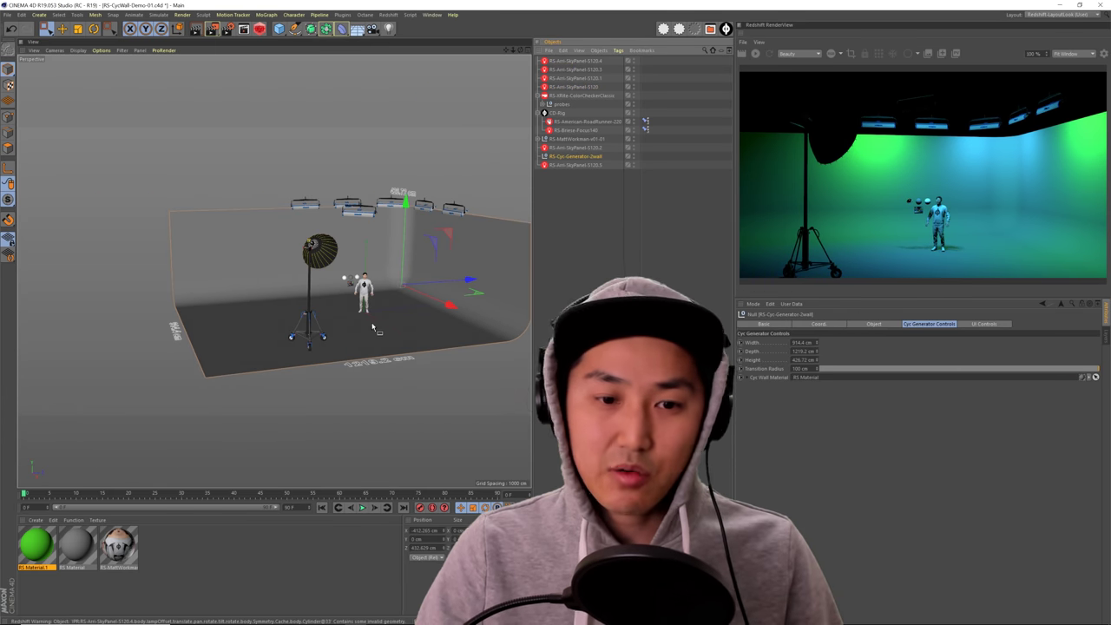
# Step: Adjust the cyc wall generator's width and height, set its depth to 1222.2 cm, try its transition radius and deselect it
pyautogui.keyDown('alt'); pyautogui.moveTo(375, 327); pyautogui.dragTo(442, 328); pyautogui.keyUp('alt')
pyautogui.moveTo(818, 347); pyautogui.dragTo(818, 364)
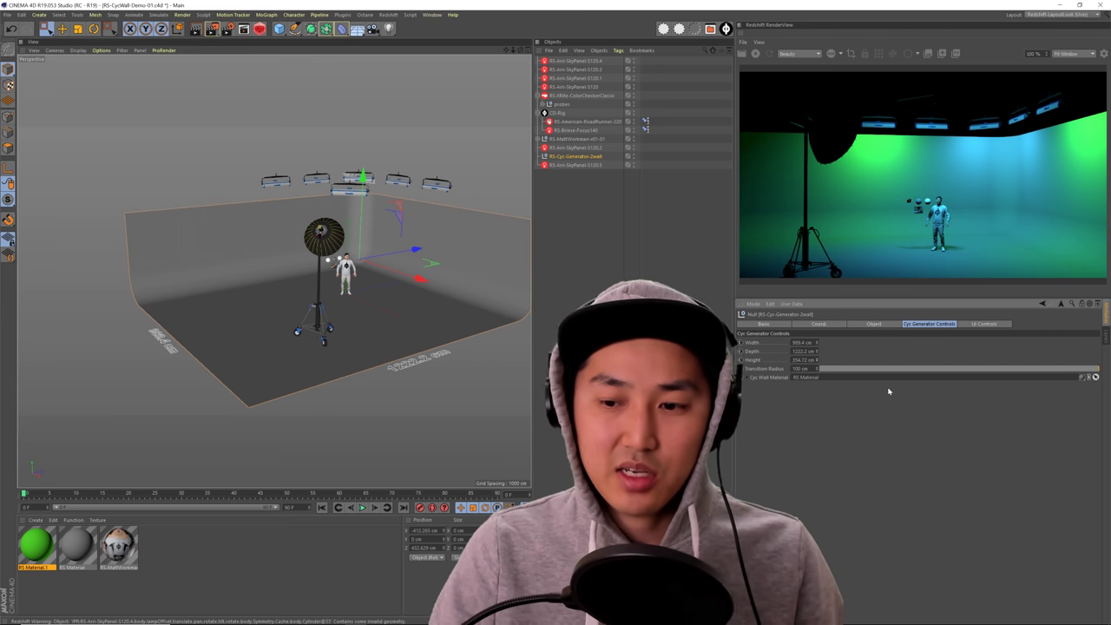
pyautogui.moveTo(909, 370); pyautogui.dragTo(1031, 373)
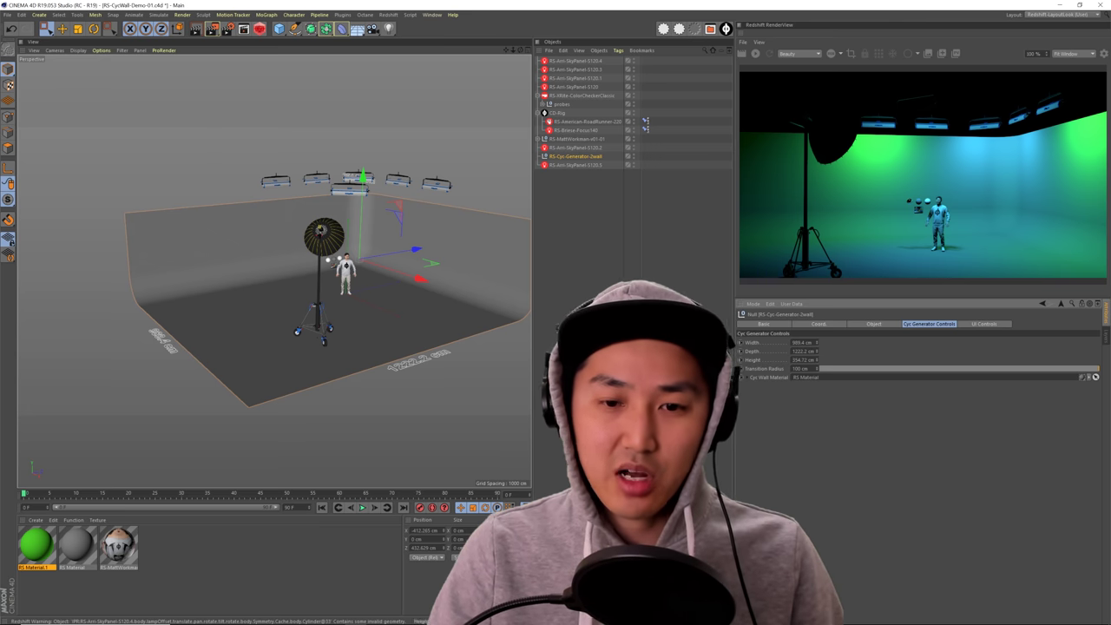
pyautogui.click(595, 227)
pyautogui.keyDown('alt'); pyautogui.moveTo(397, 290); pyautogui.dragTo(363, 271); pyautogui.keyUp('alt')
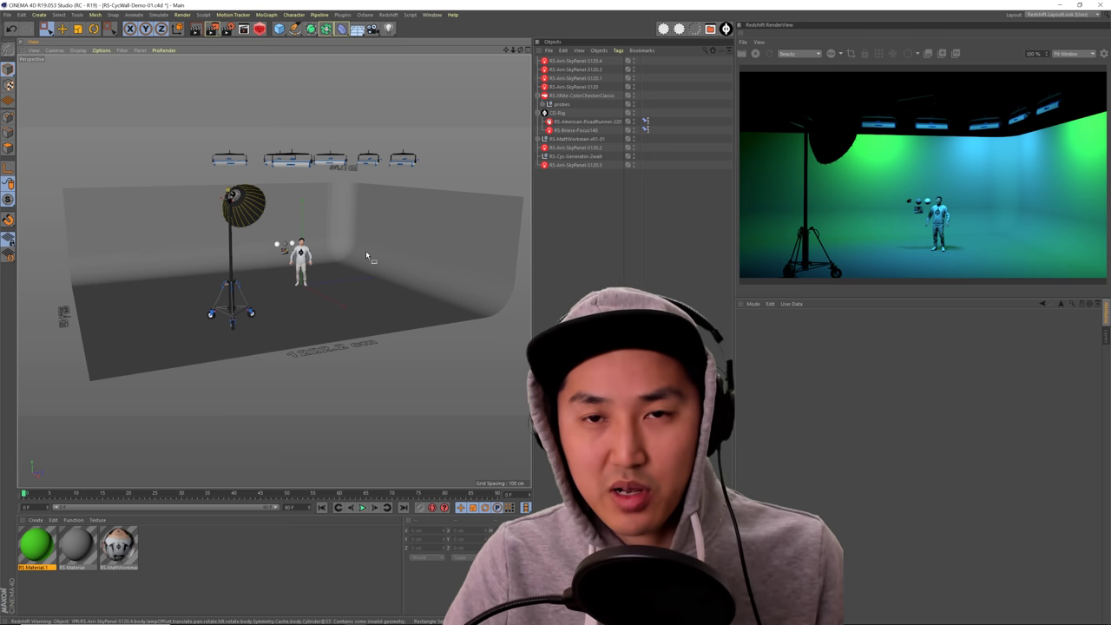
pyautogui.moveTo(368, 253)
pyautogui.keyDown('alt'); pyautogui.mouseDown()
pyautogui.moveTo(443, 253)
pyautogui.moveTo(363, 252)
pyautogui.mouseUp(); pyautogui.keyUp('alt')
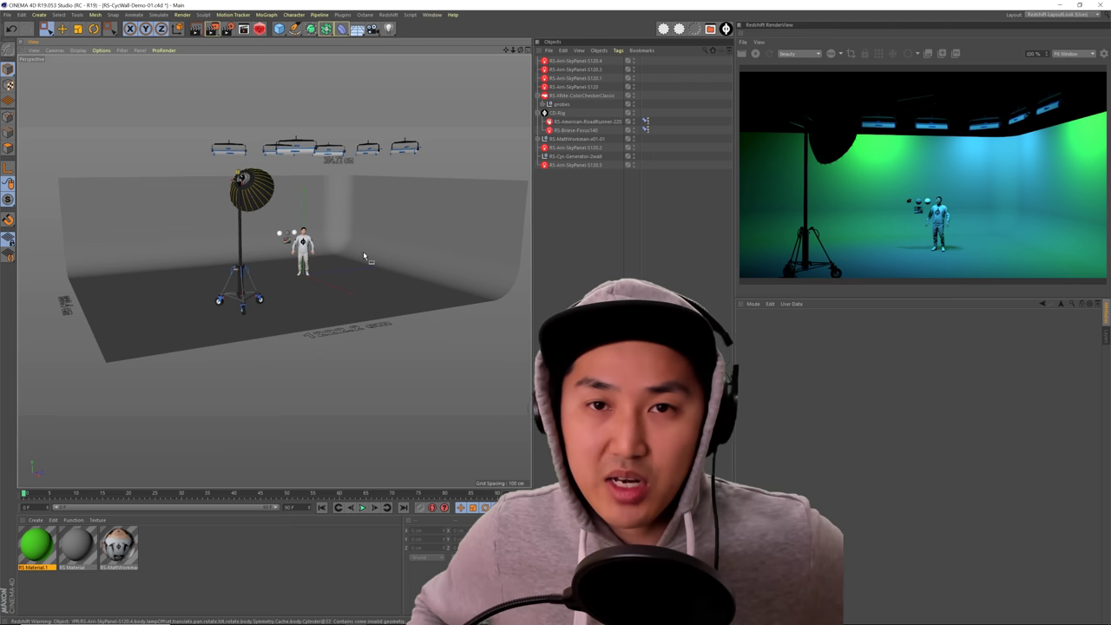